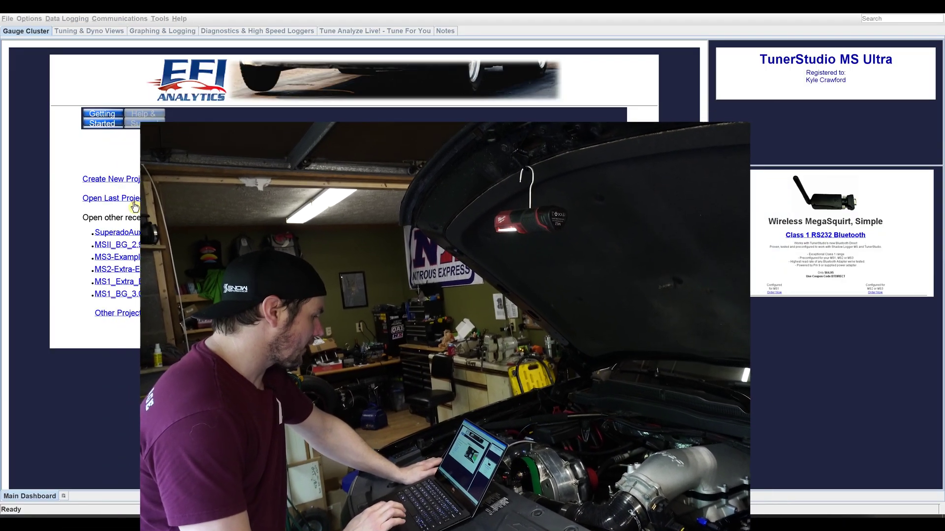
# Open the last project and set the connection to Bluetooth Direct with the detected IOGEAR adapter.
pyautogui.click(134, 201)
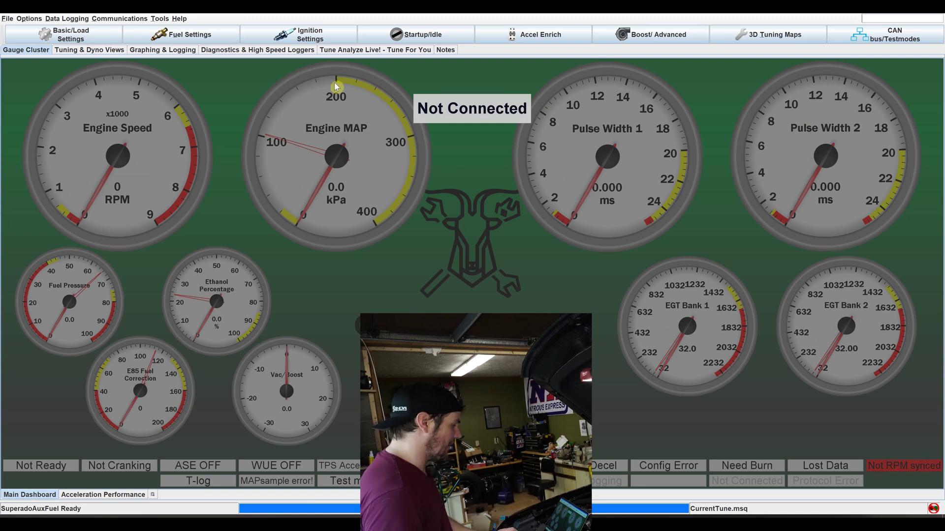
pyautogui.click(140, 19)
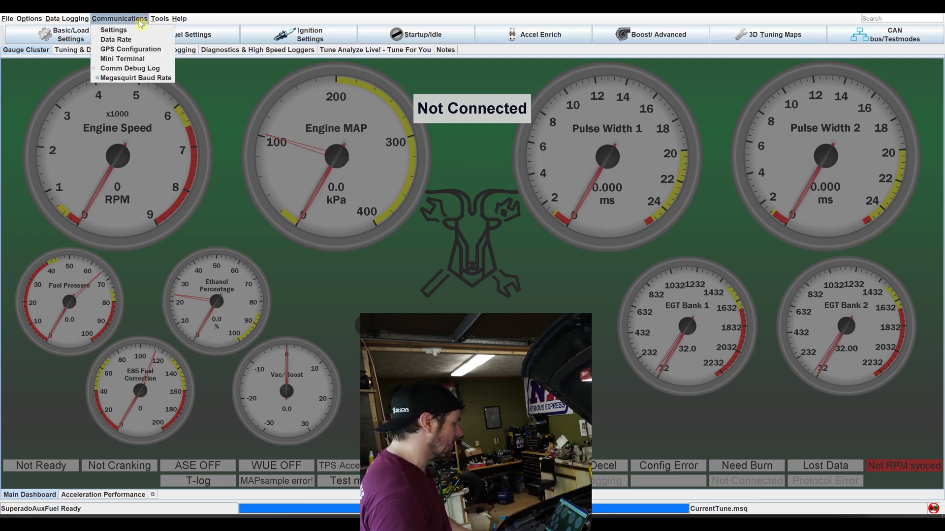
pyautogui.click(141, 30)
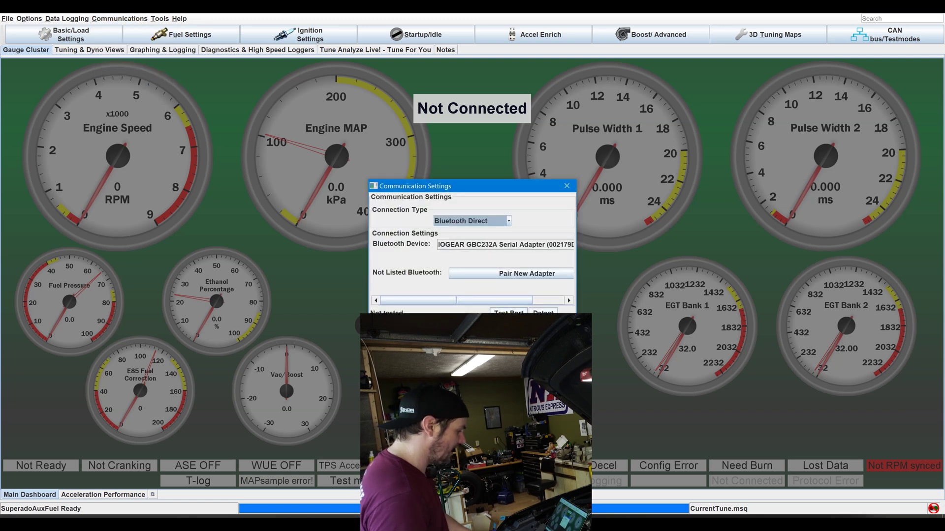
pyautogui.click(544, 311)
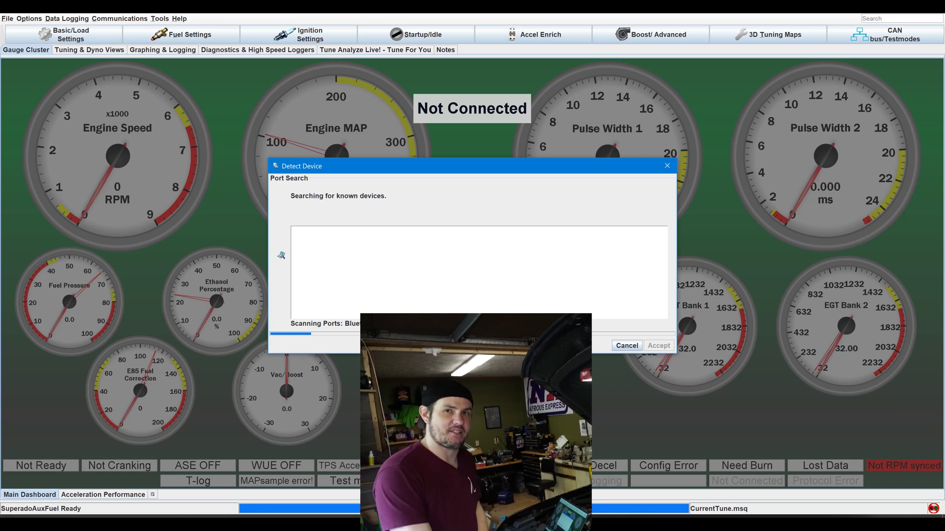
pyautogui.press('Return')
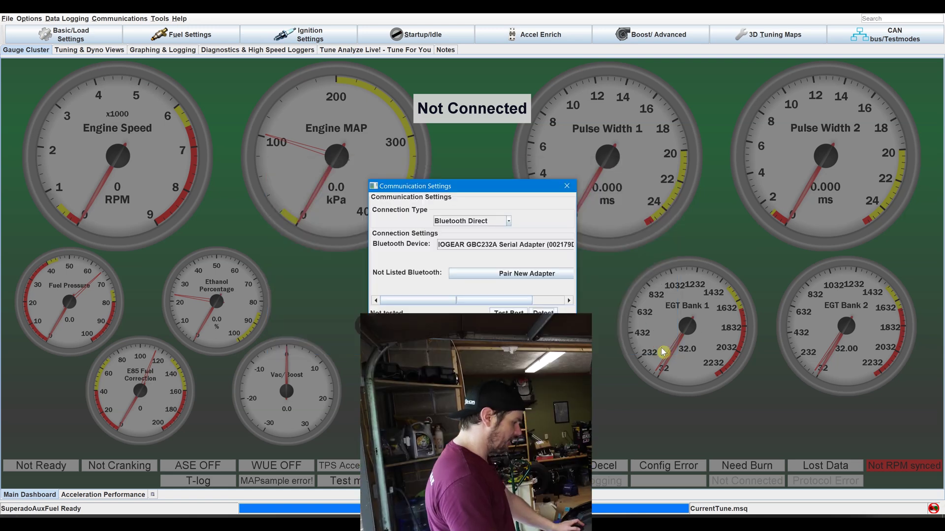
pyautogui.press('Return')
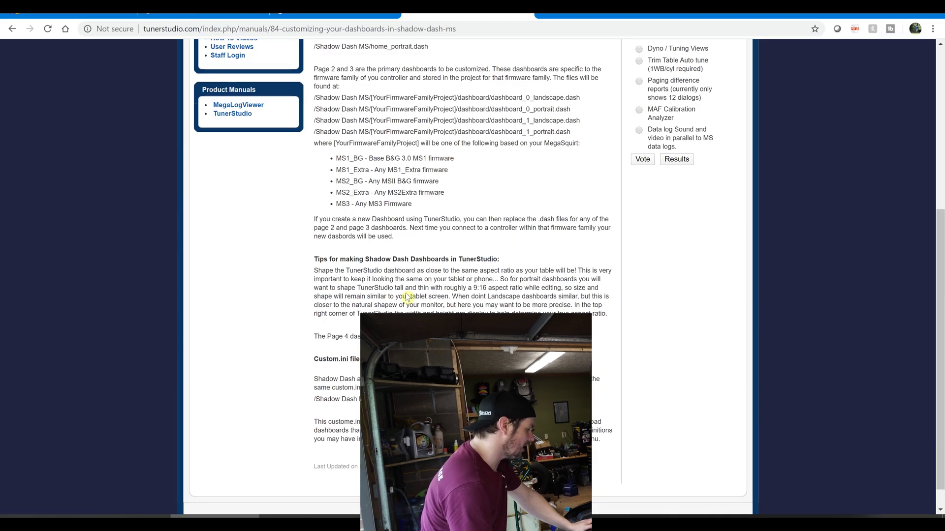
# Switch to the MicroSquirt manual PDF and highlight the pin rows from SPAREADC2 down.
pyautogui.hotkey('ctrl', 'shift', 'Tab')
pyautogui.scroll(3, 430, 308)
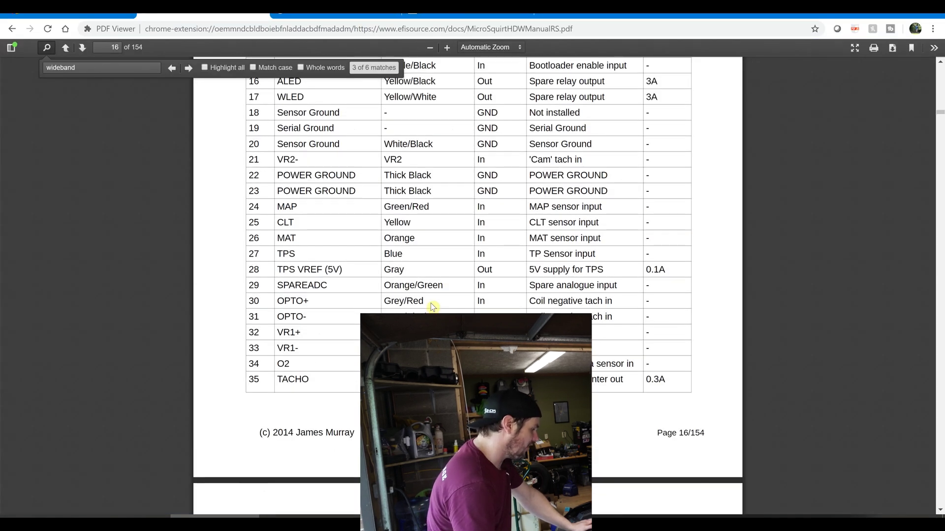
pyautogui.scroll(5, 431, 306)
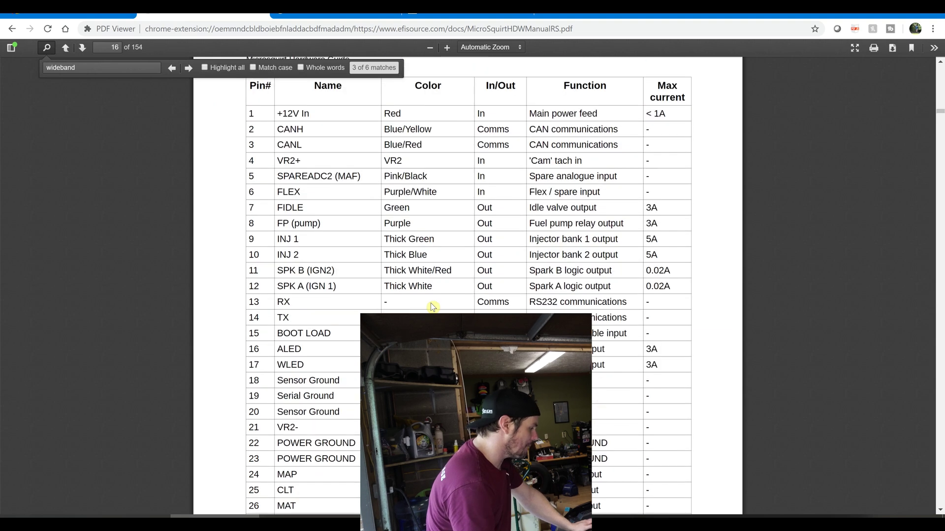
pyautogui.scroll(-1, 431, 303)
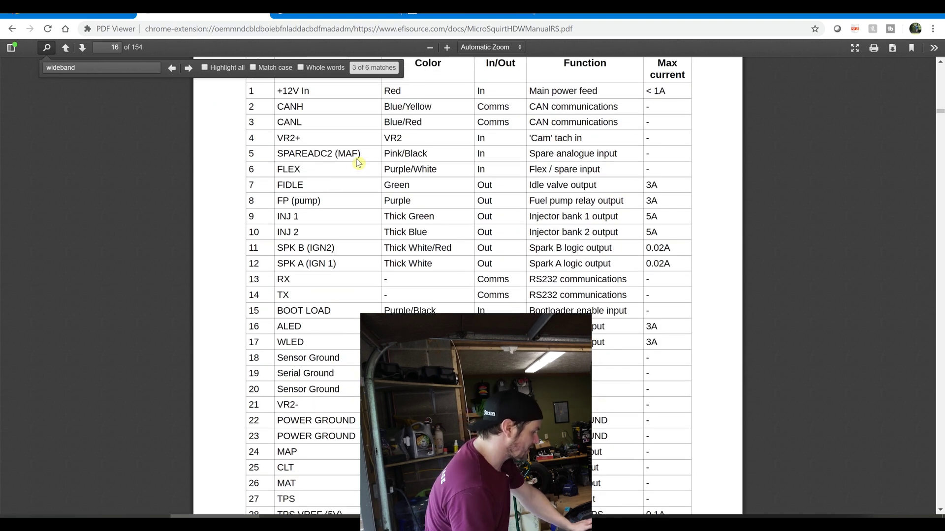
pyautogui.moveTo(331, 162); pyautogui.dragTo(338, 158)
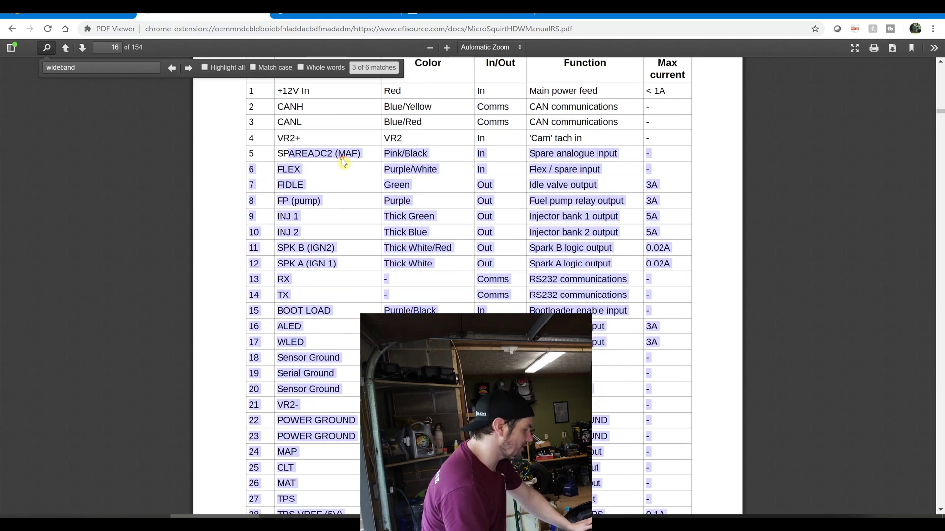
pyautogui.click(342, 162)
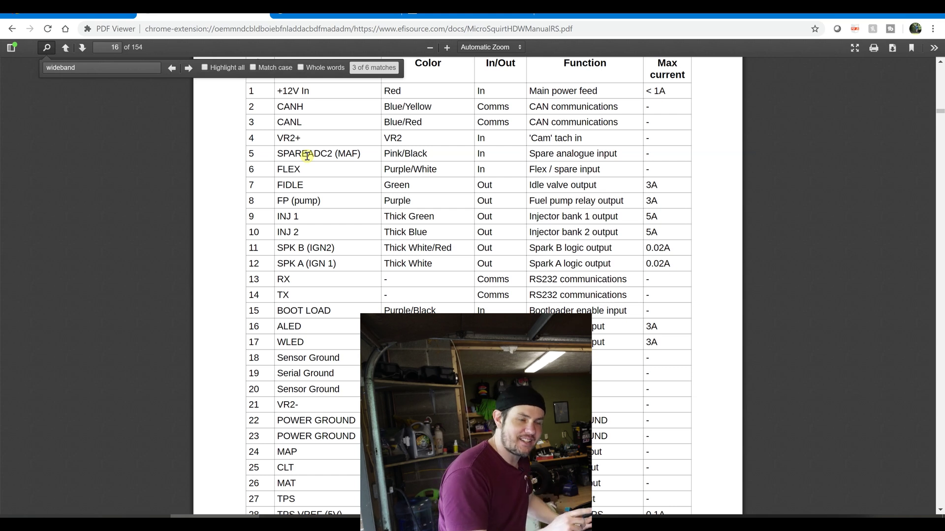
# Scroll to the SPAREADC row on the page 16 pin table and highlight it.
pyautogui.scroll(-1, 300, 164)
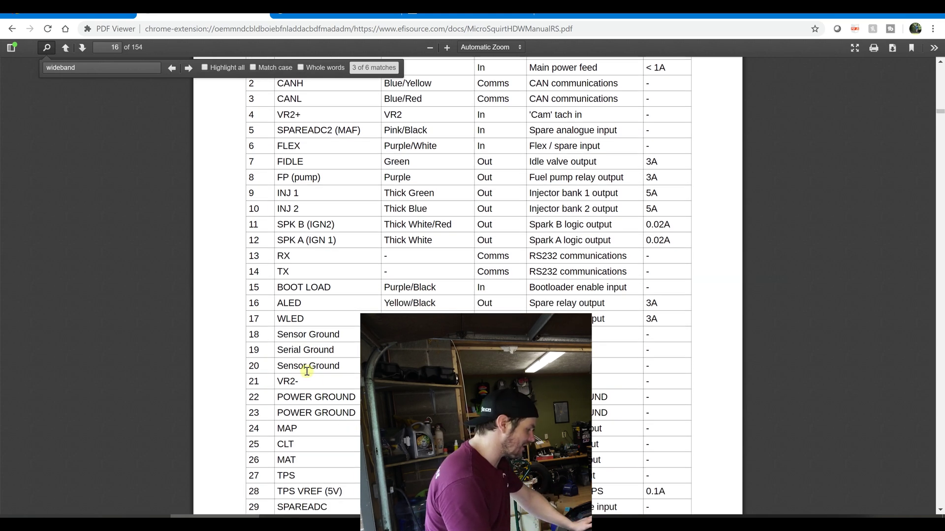
pyautogui.scroll(-2, 291, 414)
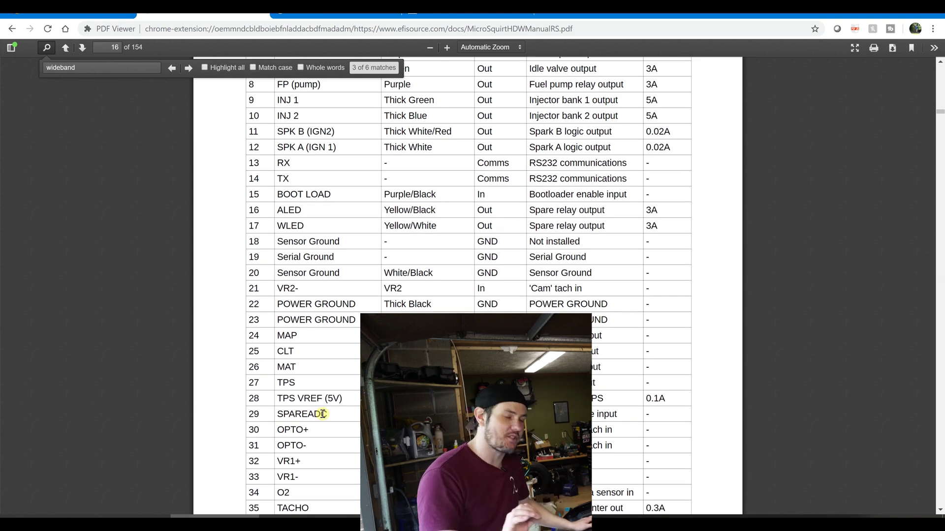
pyautogui.moveTo(328, 417); pyautogui.dragTo(301, 415)
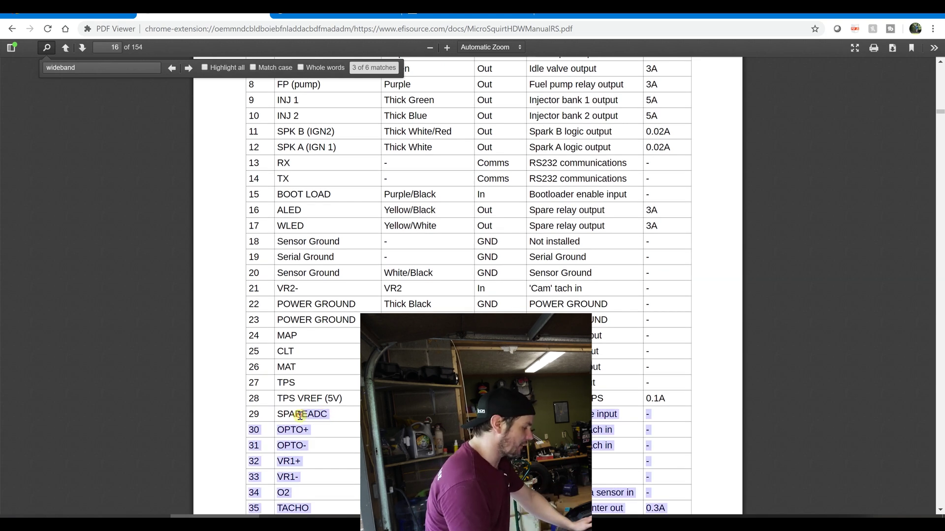
pyautogui.click(300, 416)
pyautogui.scroll(1, 301, 417)
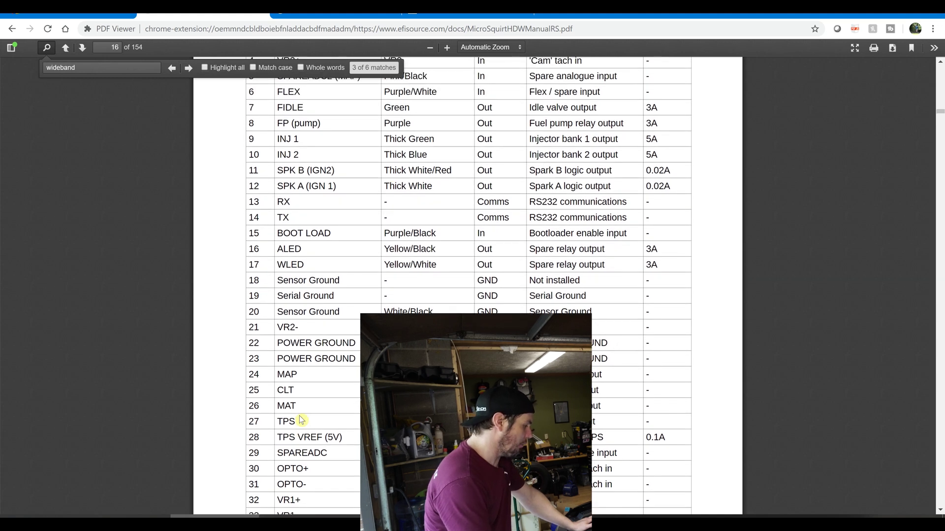
pyautogui.scroll(3, 324, 216)
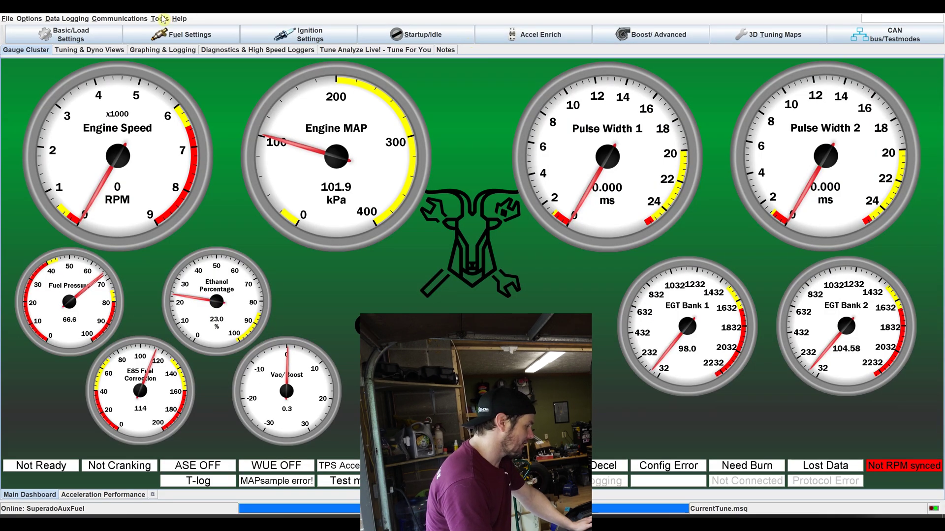
pyautogui.click(159, 19)
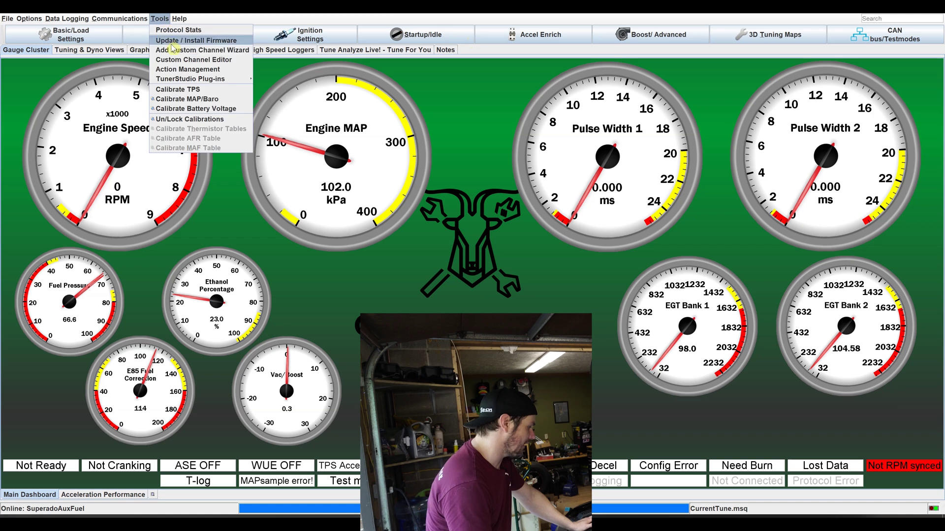
# Inspect the EGTB1 and EGTB2 output channels, confirming EGTB2 keeps input channel adc7.
pyautogui.click(185, 61)
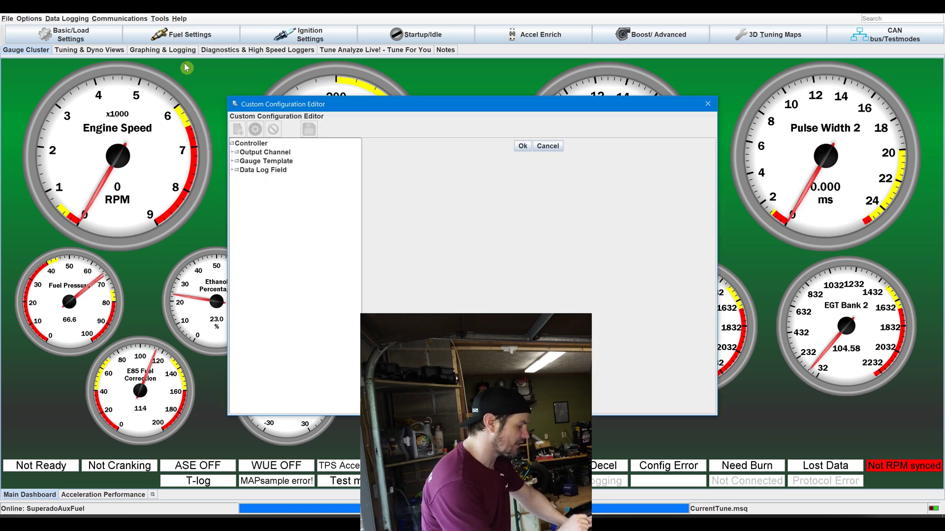
pyautogui.doubleClick(273, 153)
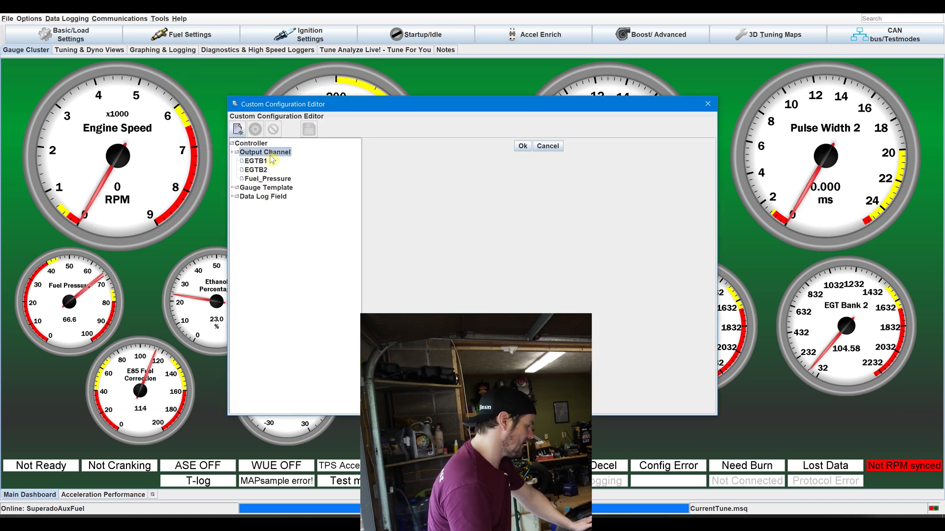
pyautogui.click(264, 162)
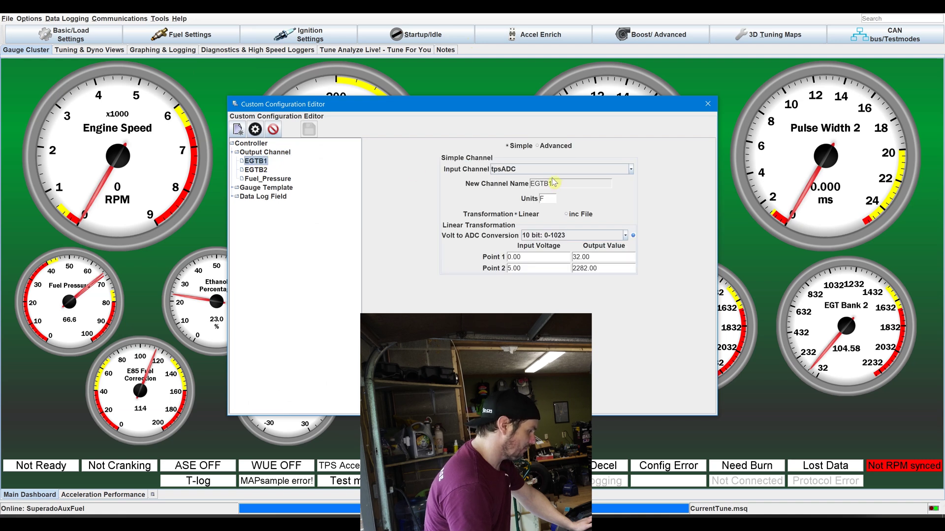
pyautogui.click(257, 171)
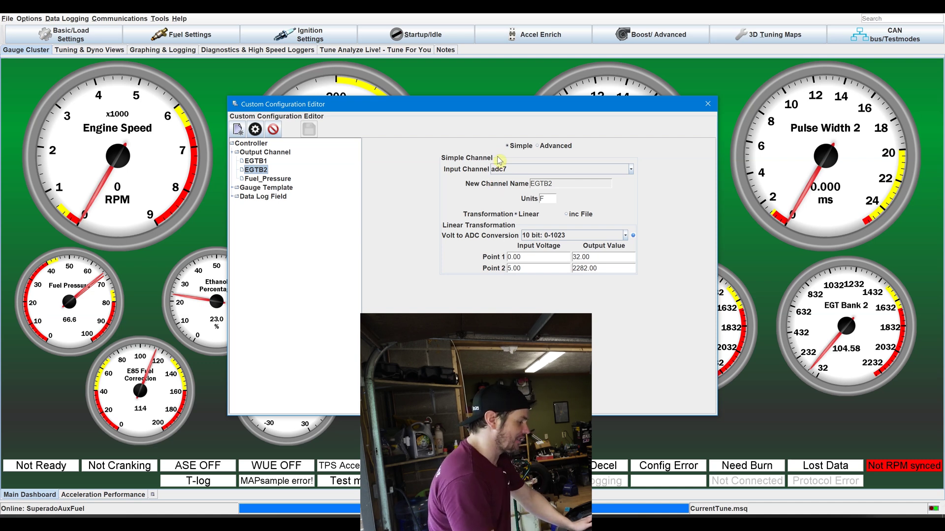
pyautogui.click(510, 169)
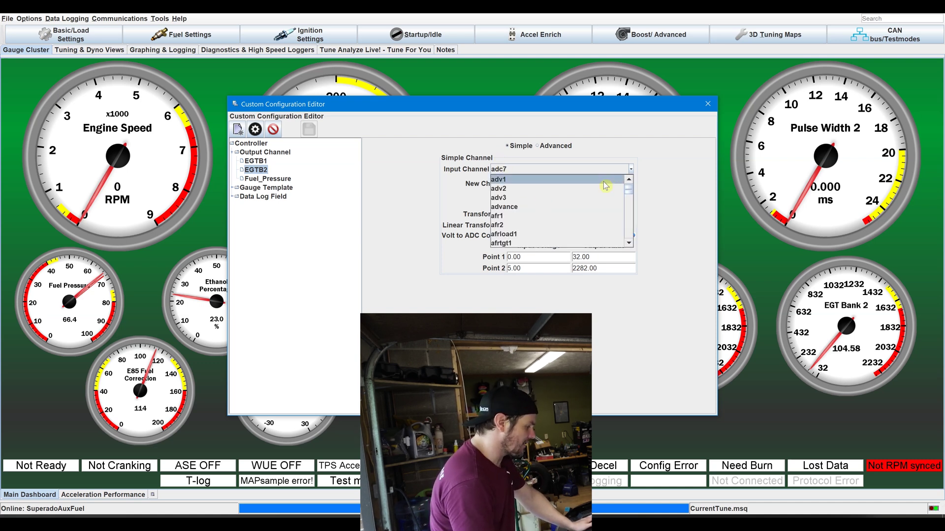
pyautogui.scroll(5, 628, 181)
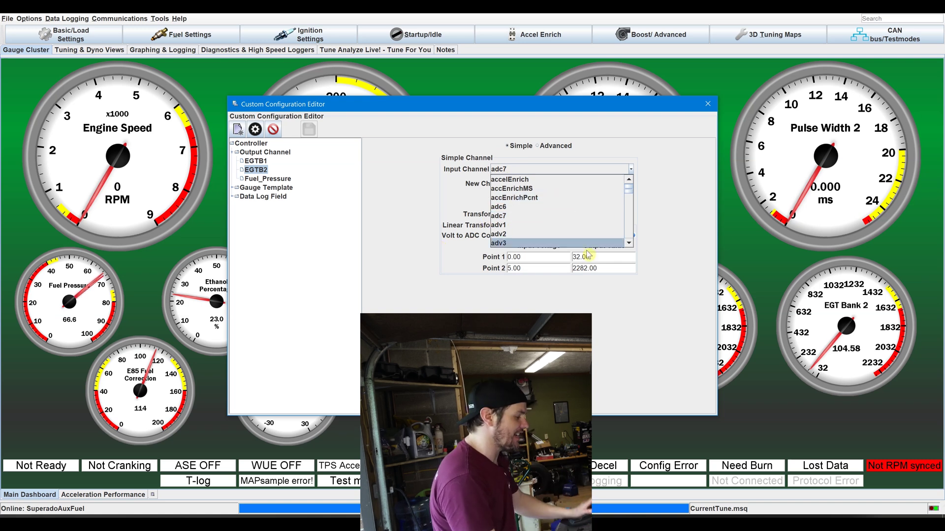
pyautogui.click(584, 215)
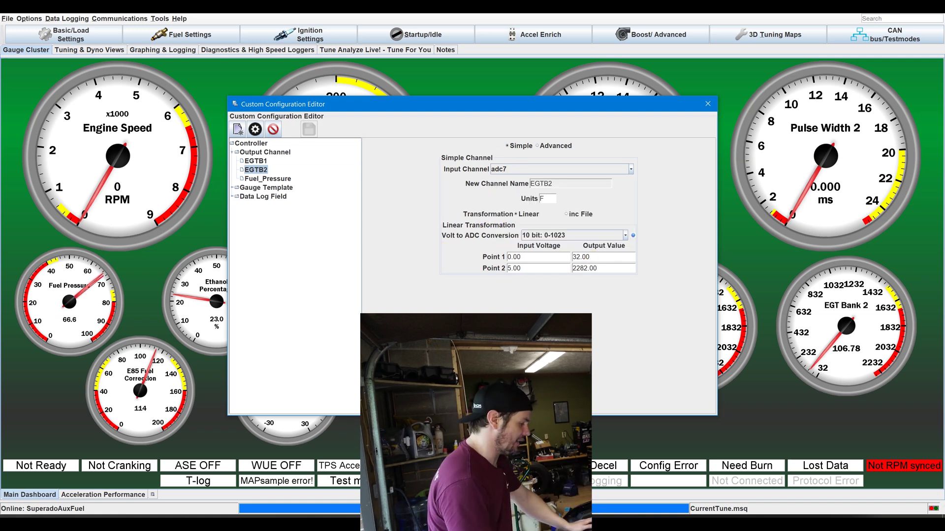
pyautogui.click(305, 514)
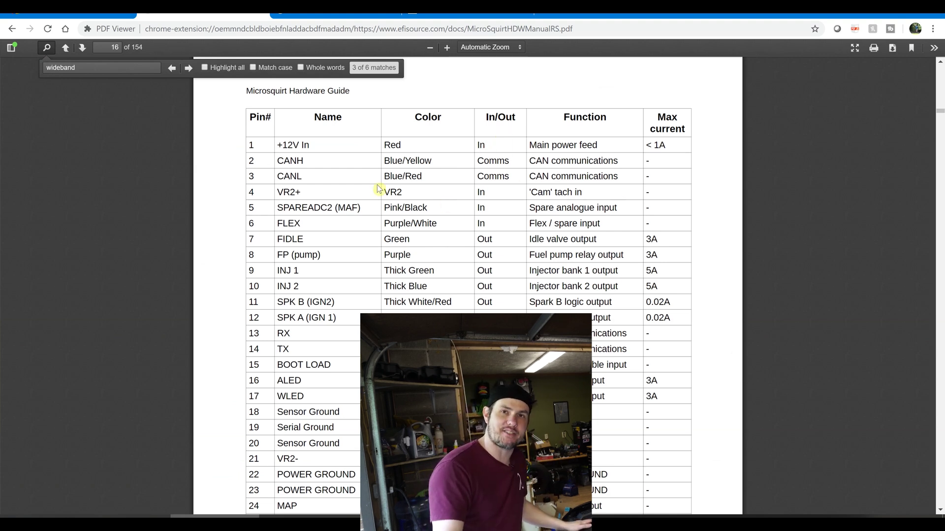
# Highlight pin table rows 6 to 24, then scroll down to the sensor input pins.
pyautogui.moveTo(489, 228); pyautogui.dragTo(480, 226)
pyautogui.click(475, 227)
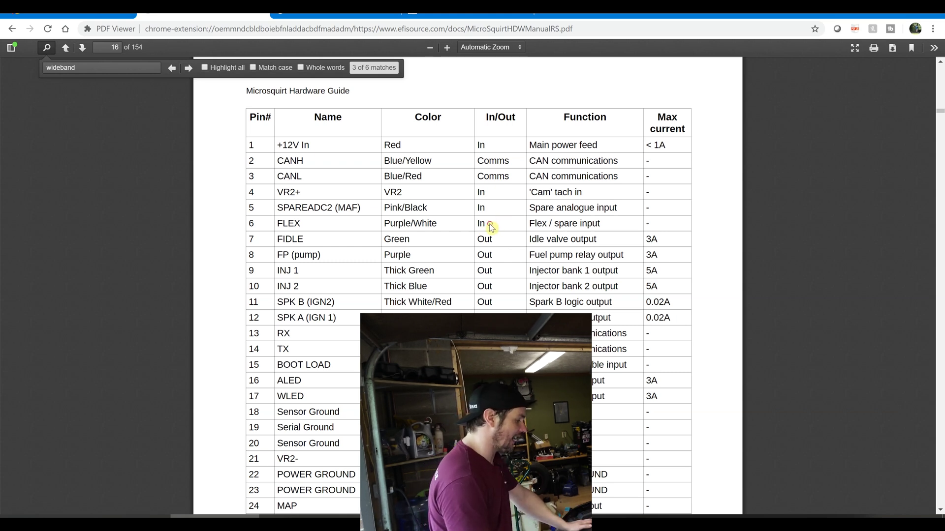
pyautogui.moveTo(490, 226); pyautogui.dragTo(483, 221)
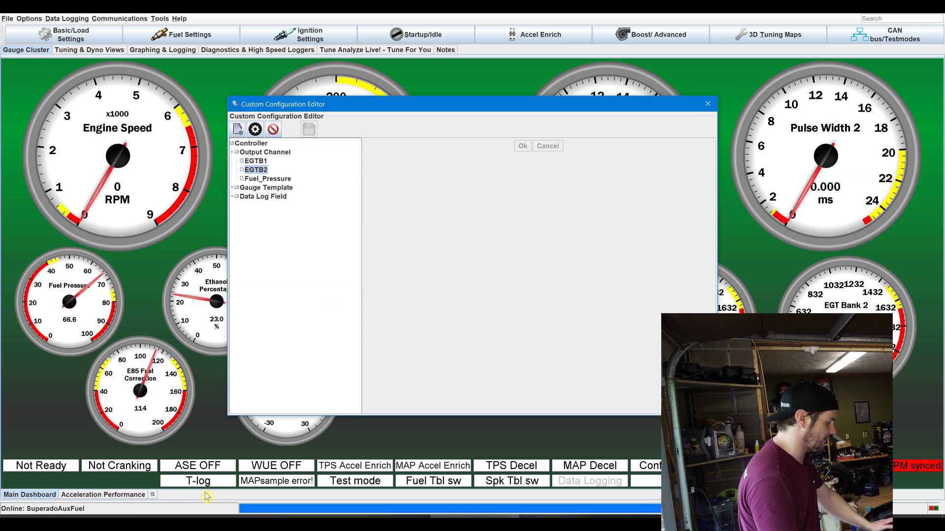
pyautogui.hotkey('alt', 'Tab')
pyautogui.scroll(-2, 418, 305)
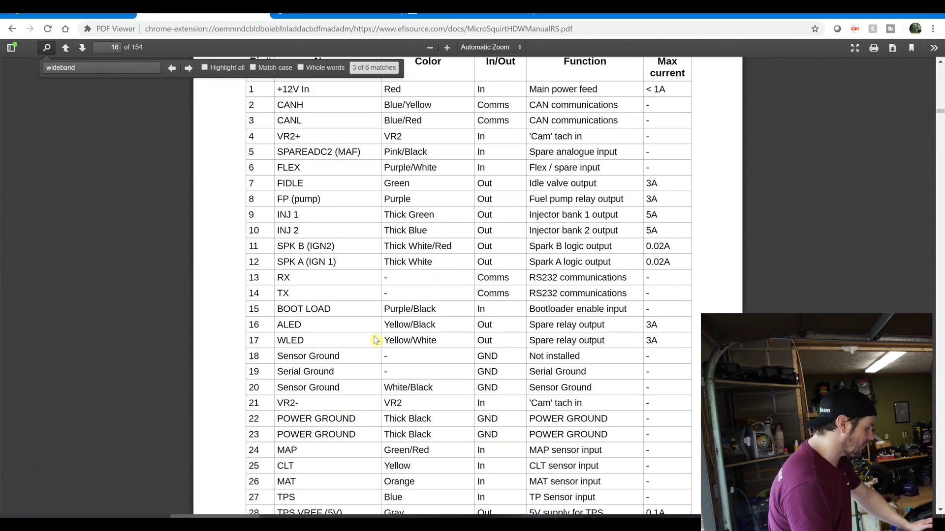
pyautogui.scroll(-1, 376, 339)
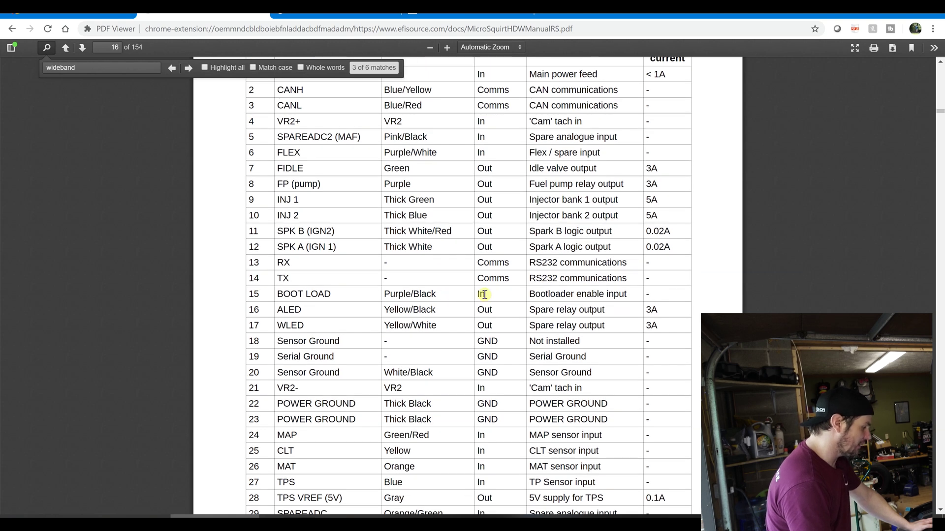
pyautogui.scroll(-3, 484, 294)
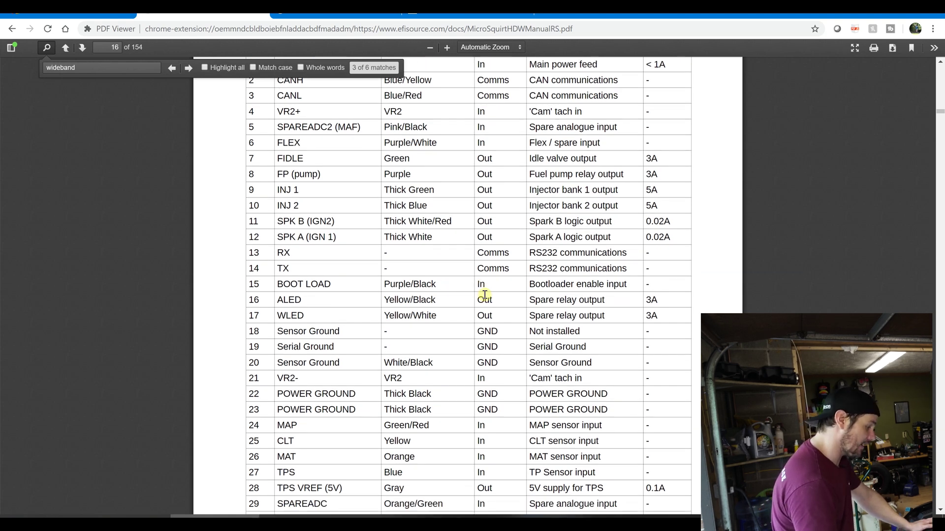
pyautogui.scroll(-2, 455, 374)
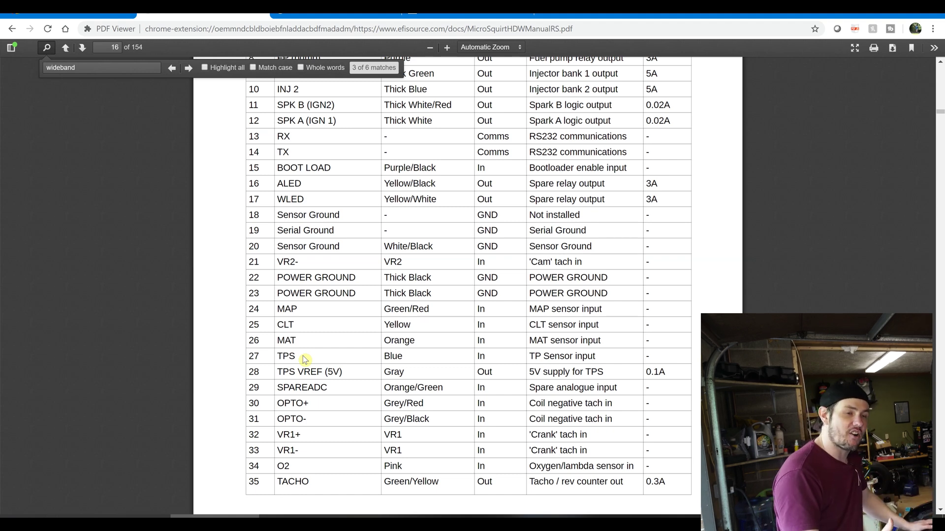
# Highlight the SPAREADC pin name in the MicroSquirt pin table.
pyautogui.scroll(-2, 325, 361)
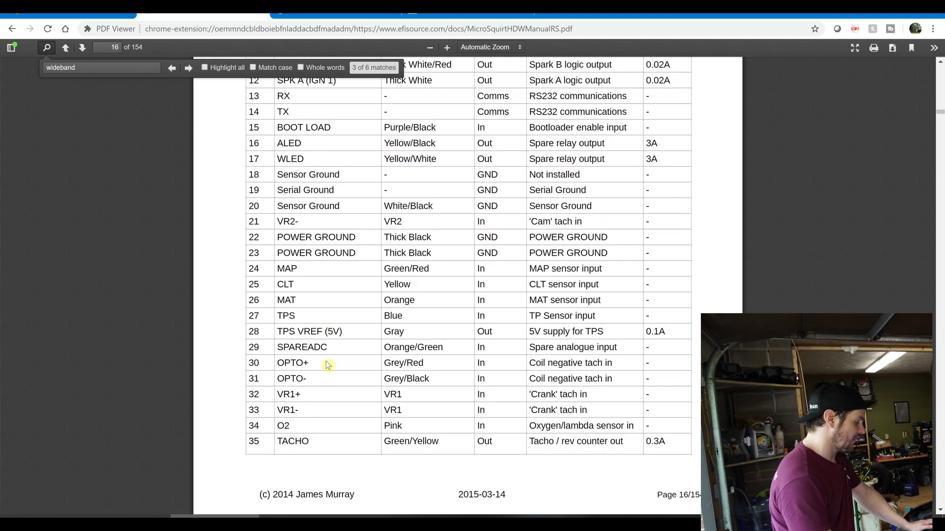
pyautogui.scroll(-1, 327, 364)
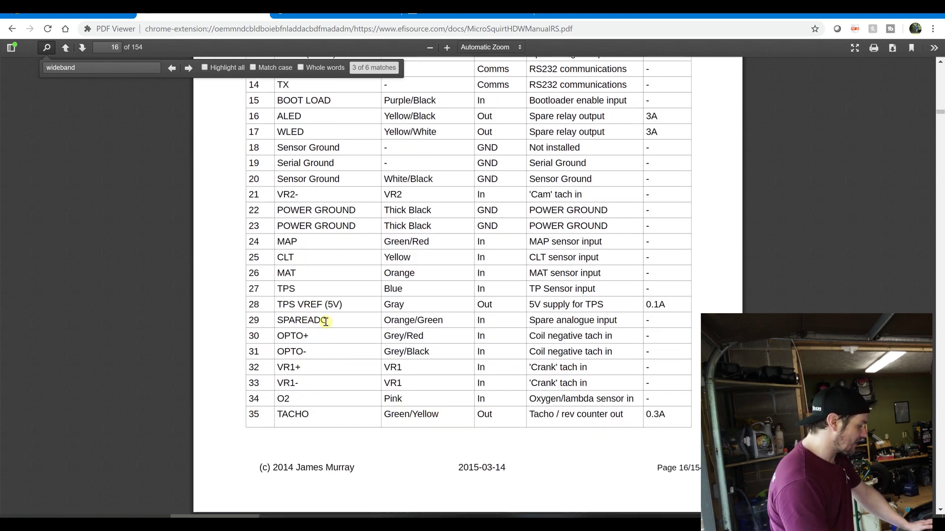
pyautogui.moveTo(325, 322); pyautogui.dragTo(295, 322)
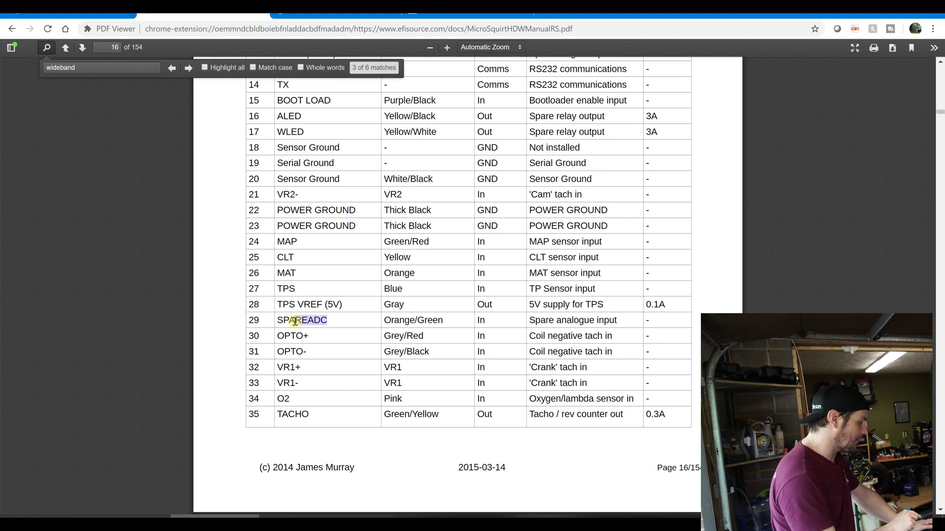
pyautogui.scroll(-1, 294, 321)
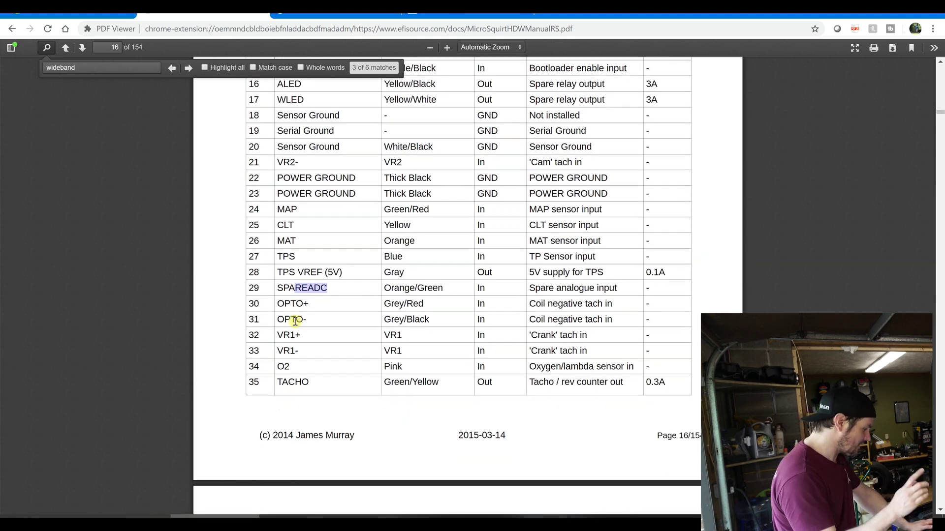
pyautogui.scroll(-1, 294, 321)
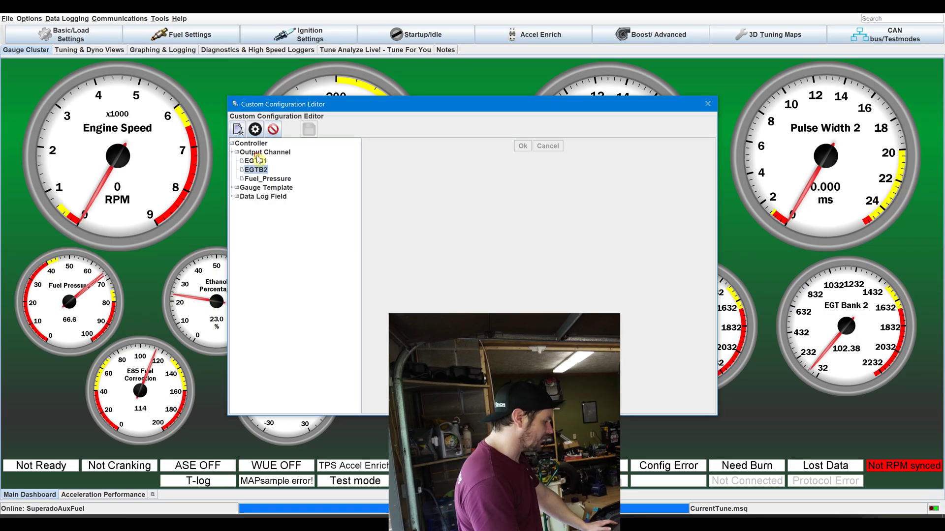
# Confirm EGTB1 uses 10 bit: 0-1023 conversion, view EGTB2, and expand Gauge Template.
pyautogui.click(255, 161)
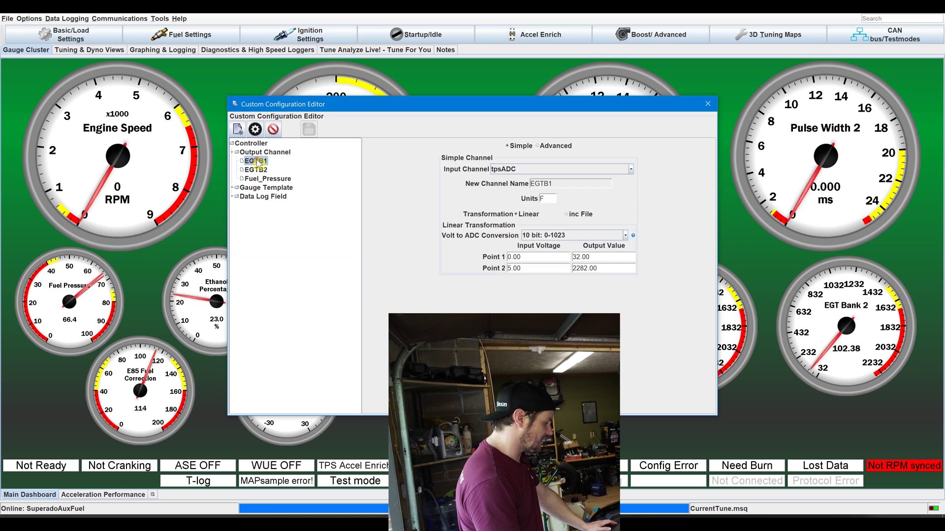
pyautogui.click(571, 236)
pyautogui.click(541, 263)
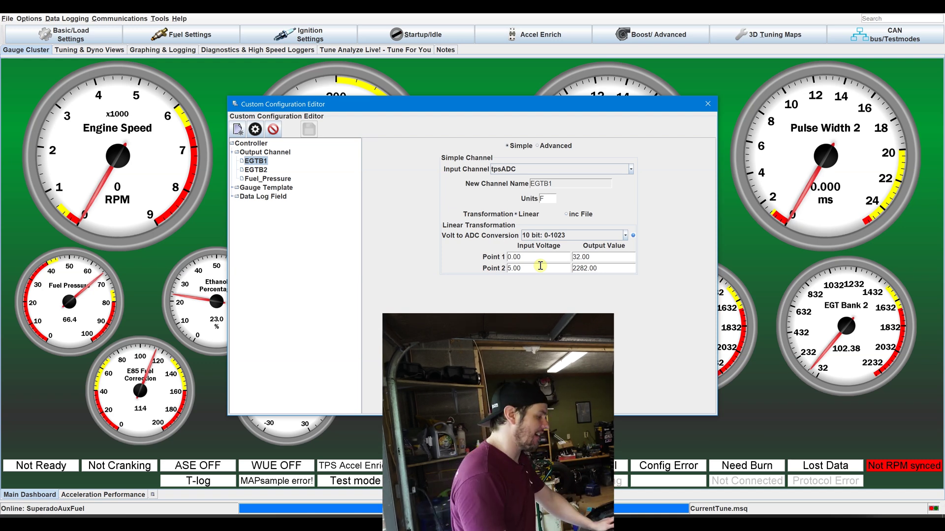
pyautogui.click(256, 170)
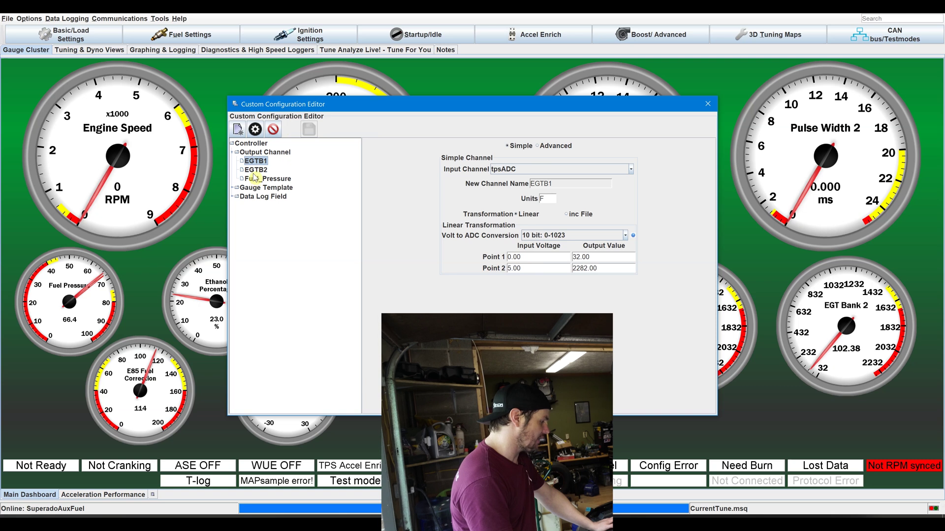
pyautogui.click(253, 171)
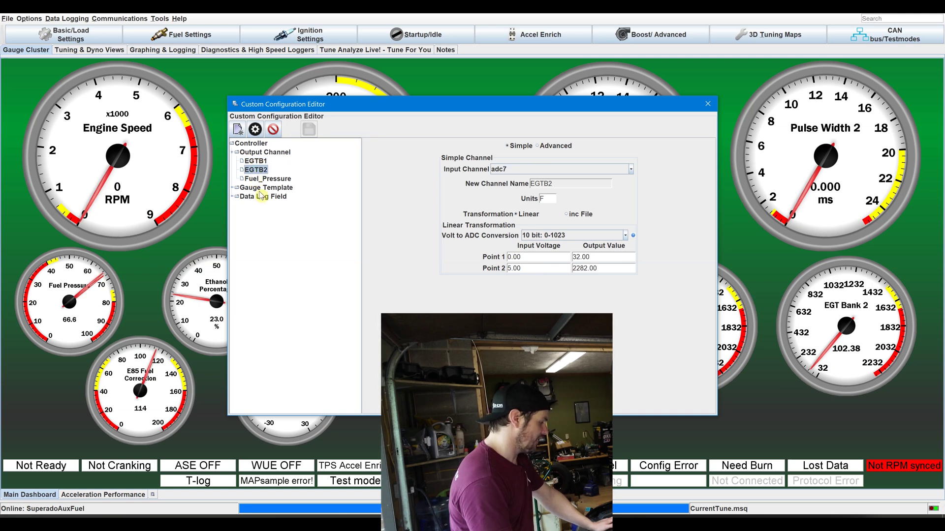
pyautogui.doubleClick(260, 191)
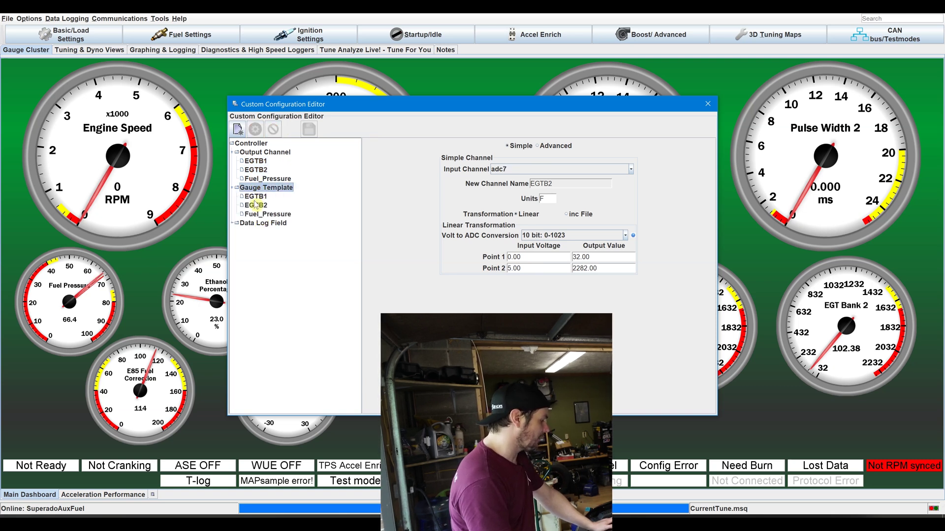
# Review the EGTB1 gauge template's 32–2282 F range and warning limits, then cancel.
pyautogui.click(254, 198)
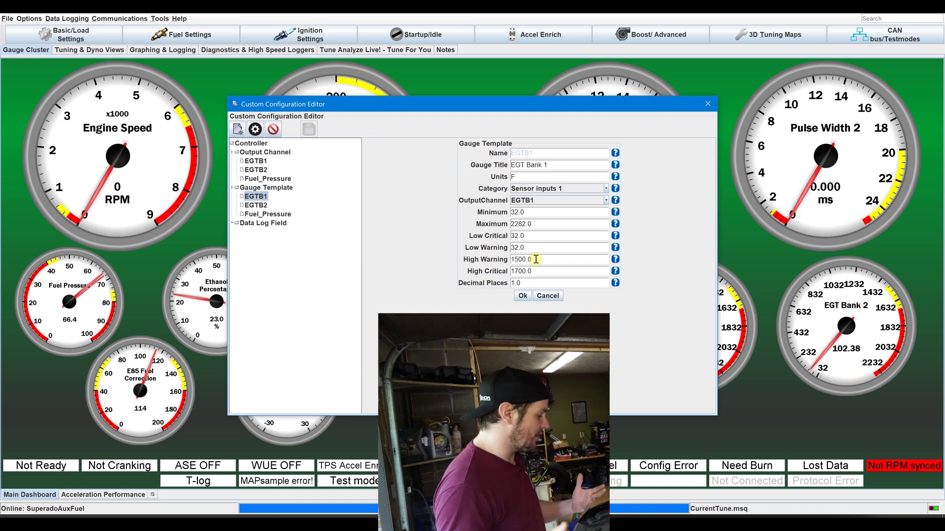
pyautogui.click(546, 298)
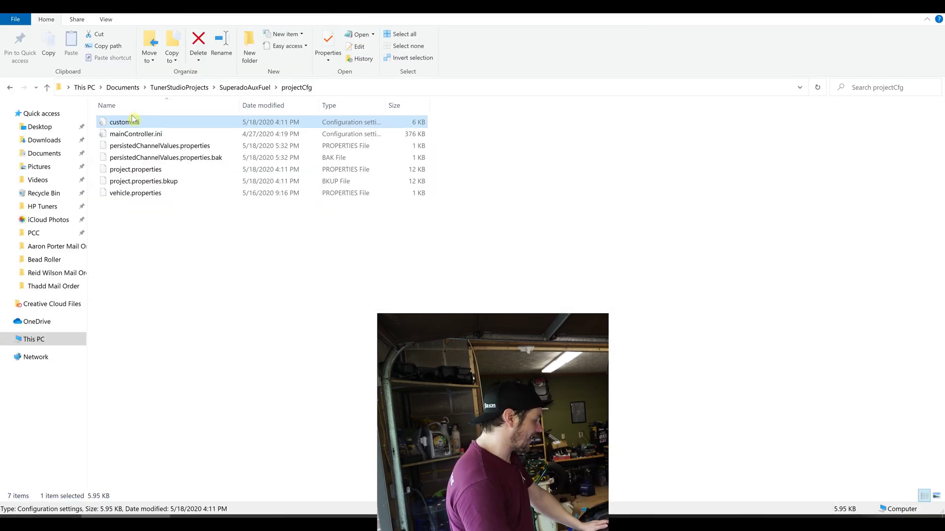
# Open custom.ini in Notepad and scroll to the EGTB1, EGTB2 and Fuel_Pressure gauge entries.
pyautogui.doubleClick(124, 121)
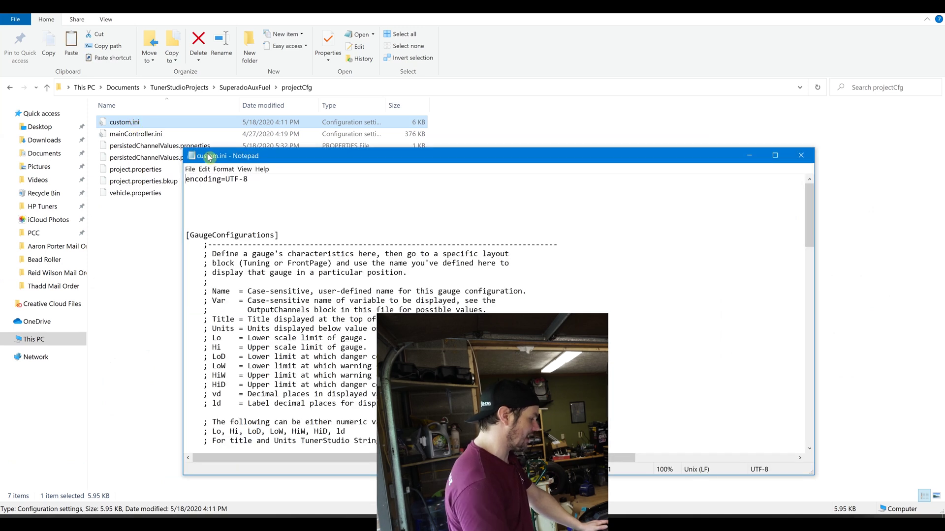
pyautogui.scroll(-9, 535, 224)
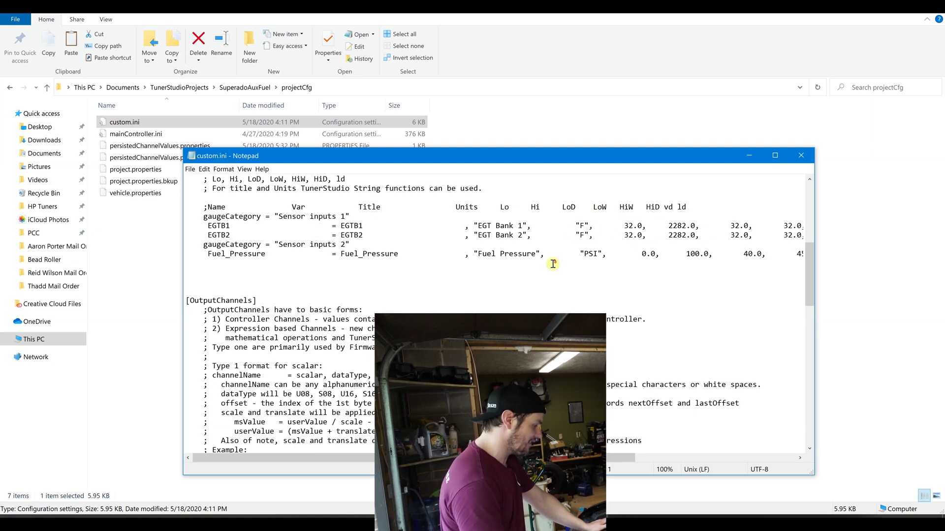
pyautogui.scroll(-7, 553, 264)
pyautogui.scroll(-8, 553, 263)
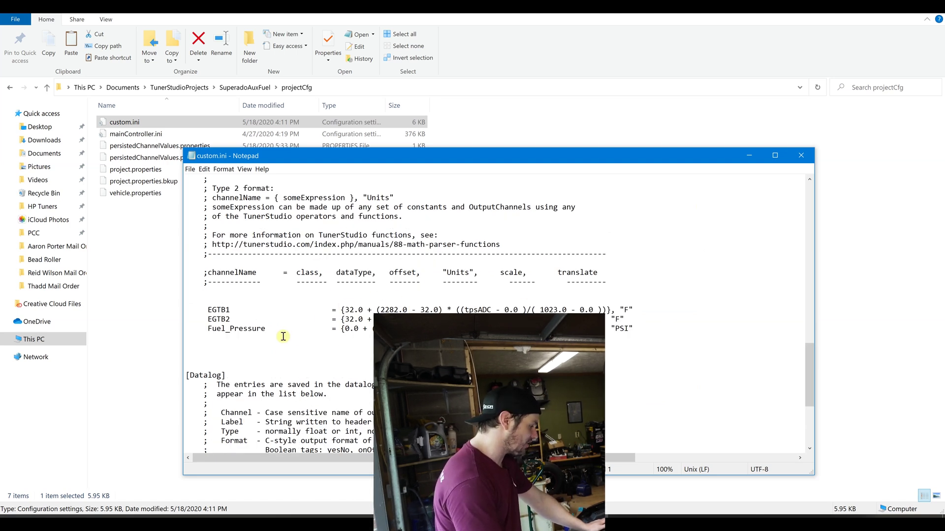
pyautogui.scroll(-4, 281, 338)
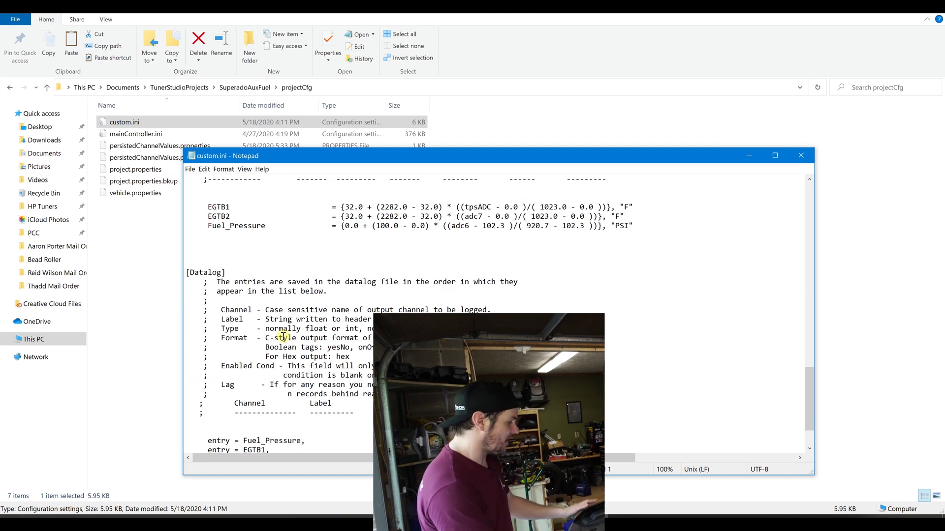
pyautogui.scroll(-1, 283, 337)
pyautogui.scroll(-1, 283, 337)
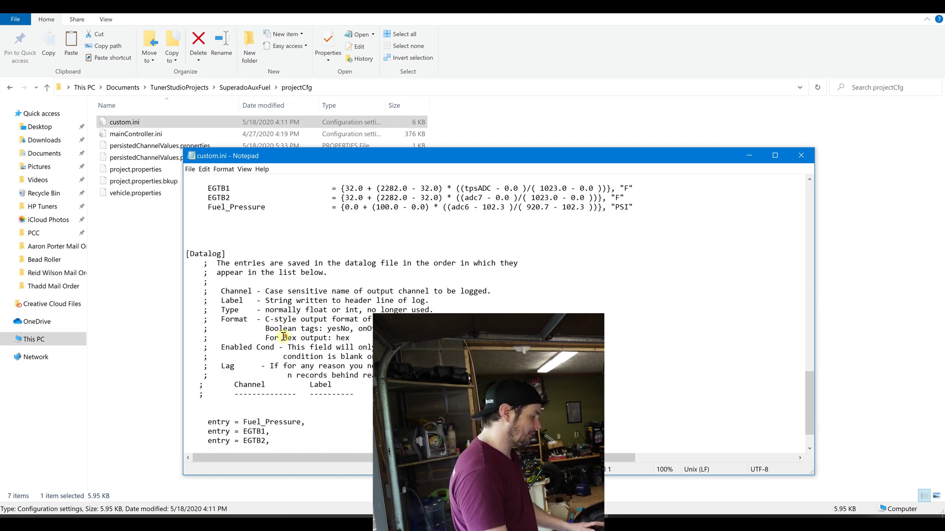
# Mark the tpsADC input in the EGTB1 formula and review the surrounding definitions.
pyautogui.click(484, 186)
pyautogui.moveTo(484, 187); pyautogui.dragTo(470, 187)
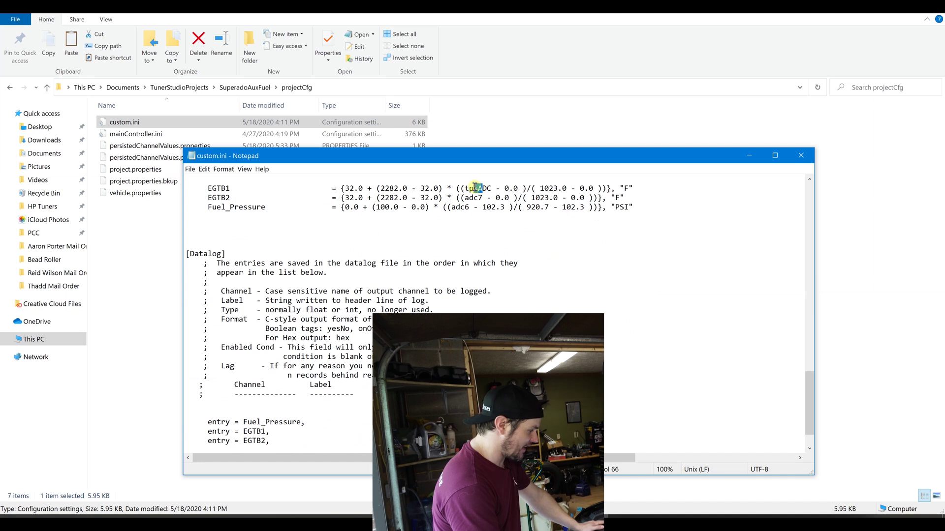
pyautogui.scroll(2, 446, 258)
pyautogui.scroll(17, 447, 258)
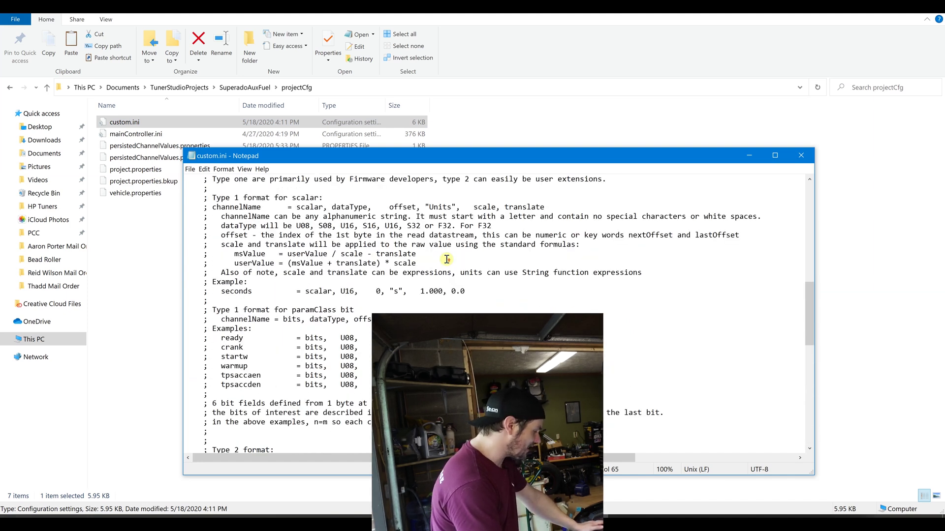
pyautogui.scroll(12, 446, 258)
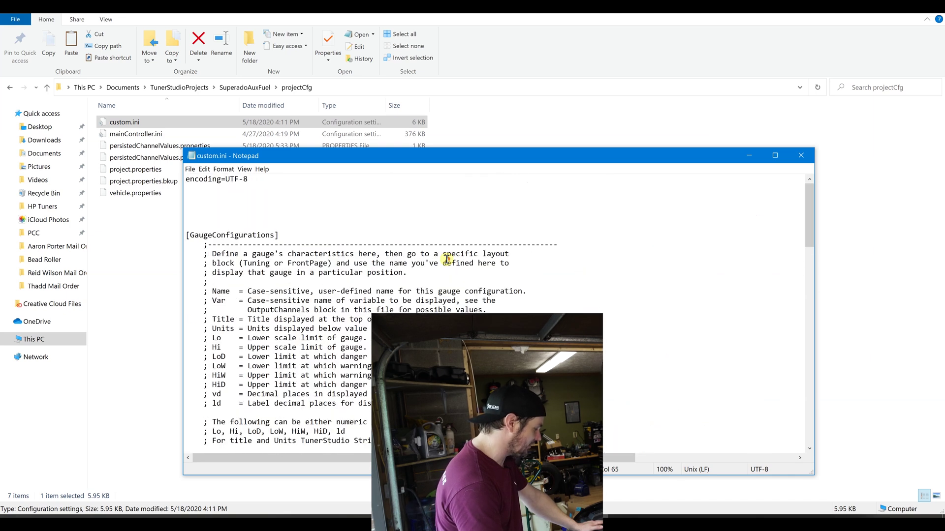
pyautogui.scroll(-3, 446, 258)
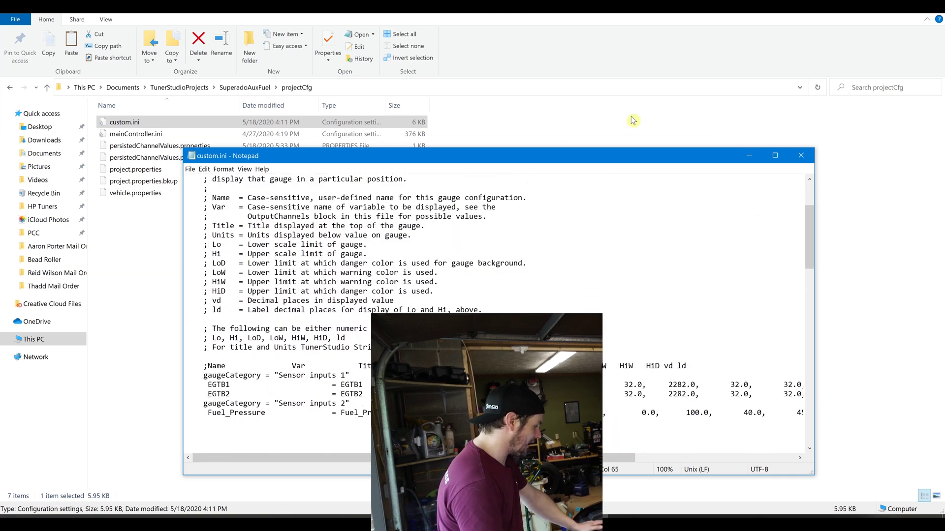
pyautogui.doubleClick(262, 134)
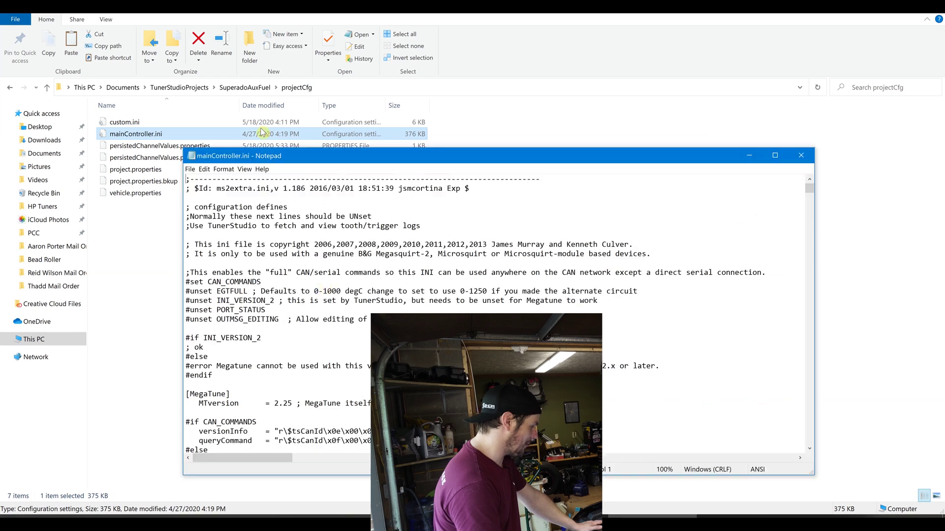
# Read through mainController.ini, close Notepad, and select custom.ini.
pyautogui.scroll(-5, 337, 302)
pyautogui.scroll(-15, 337, 302)
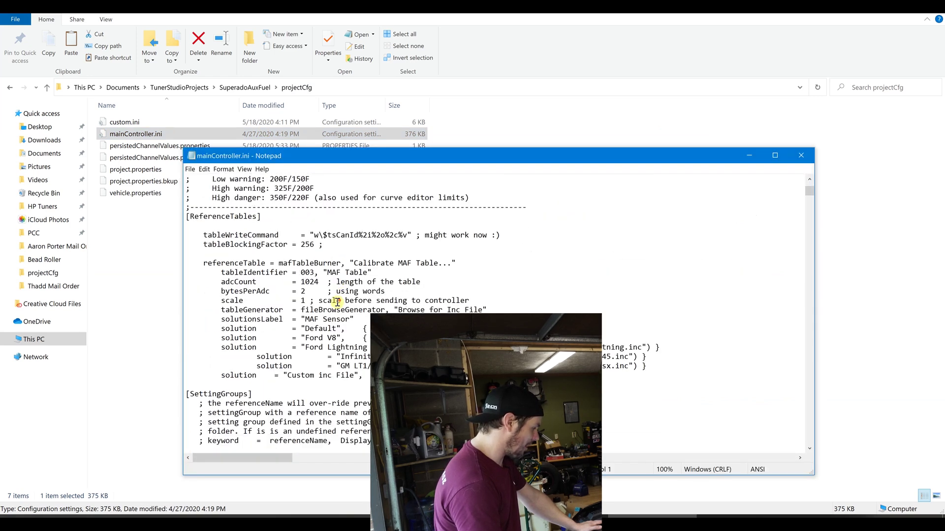
pyautogui.scroll(-7, 337, 302)
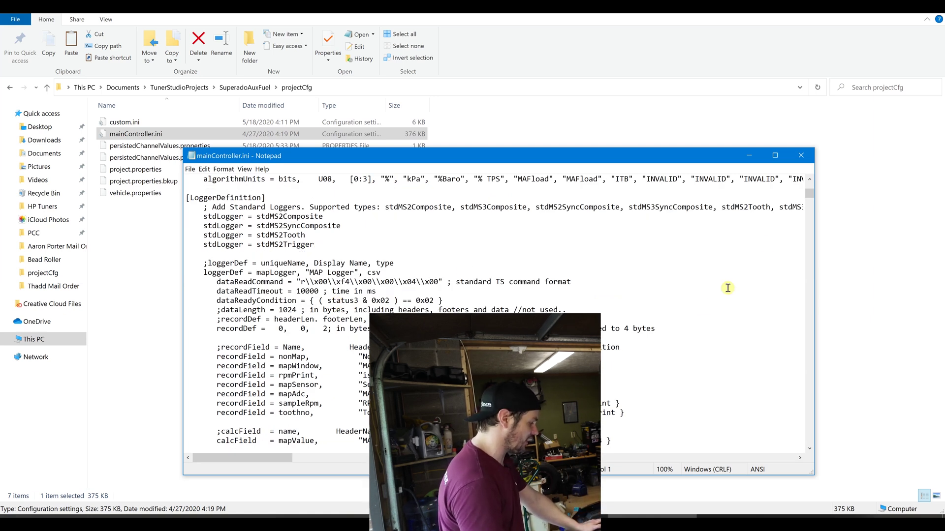
pyautogui.click(802, 157)
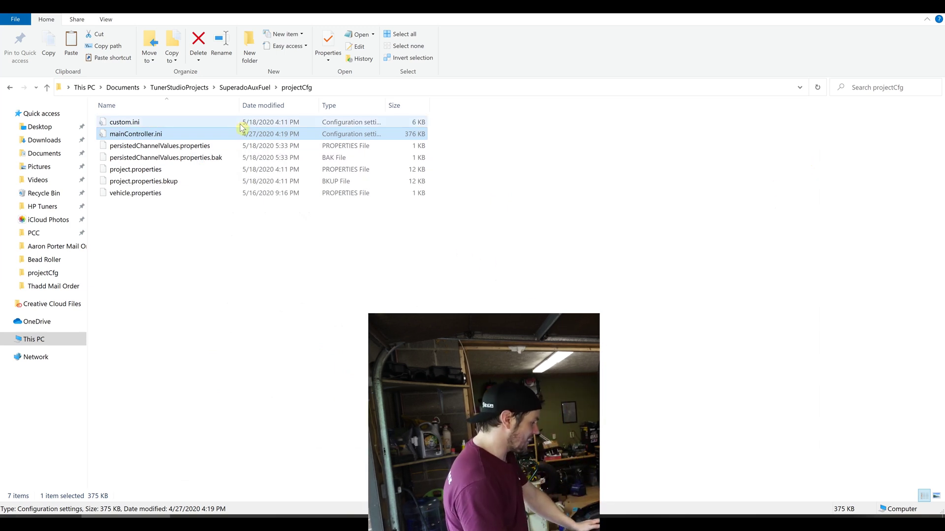
pyautogui.click(168, 124)
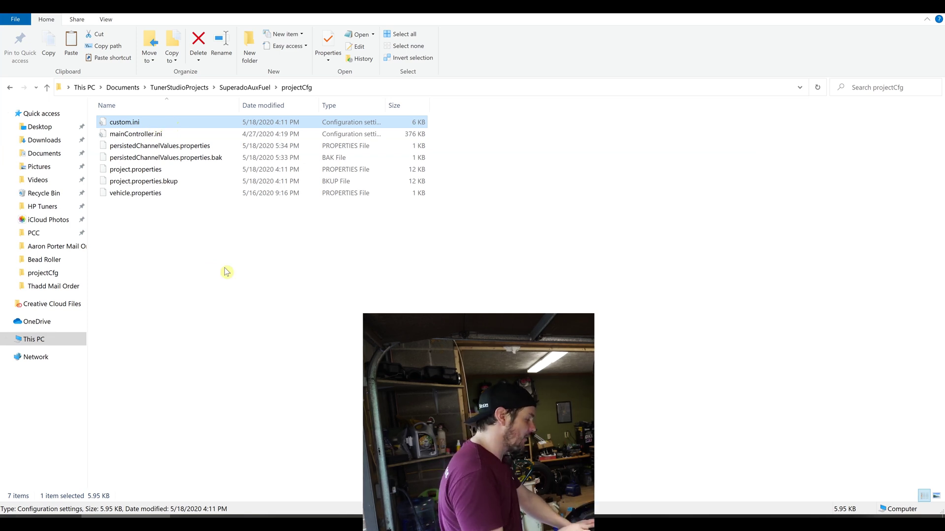
# Go from TunerStudioProjects to SuperadoAuxFuel\projectCfg, then return to TunerStudio.
pyautogui.click(181, 92)
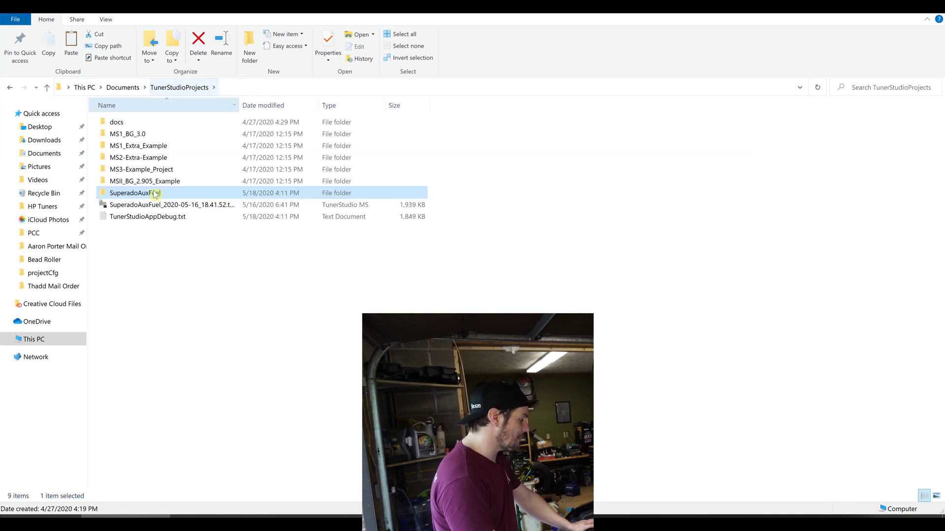
pyautogui.doubleClick(142, 194)
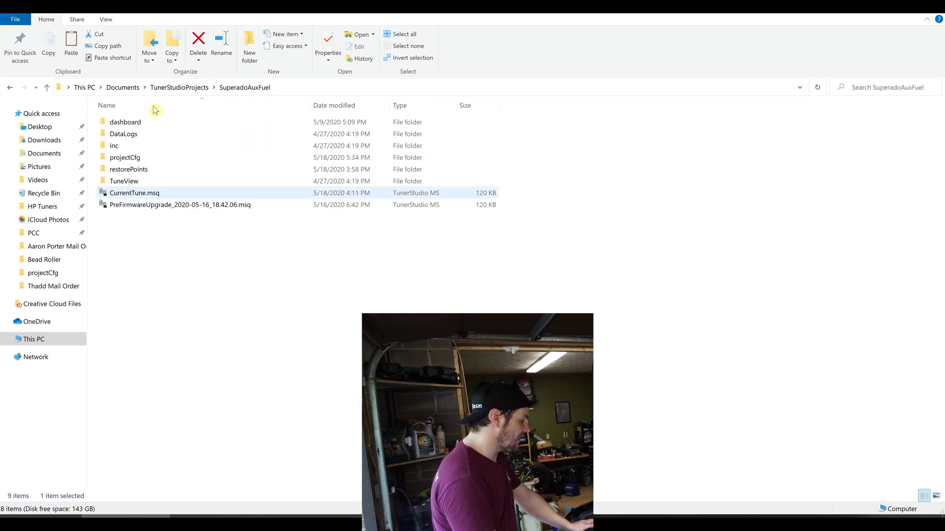
pyautogui.doubleClick(139, 158)
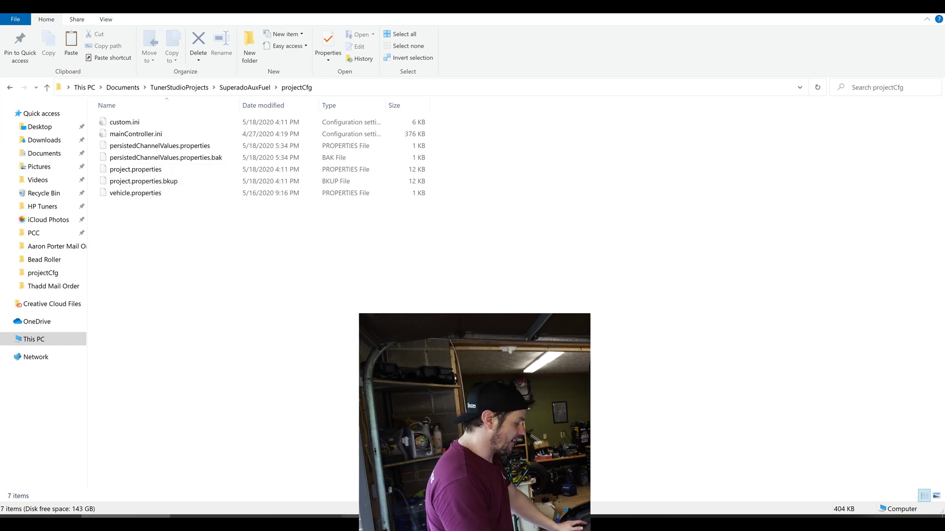
pyautogui.hotkey('alt', 'Tab')
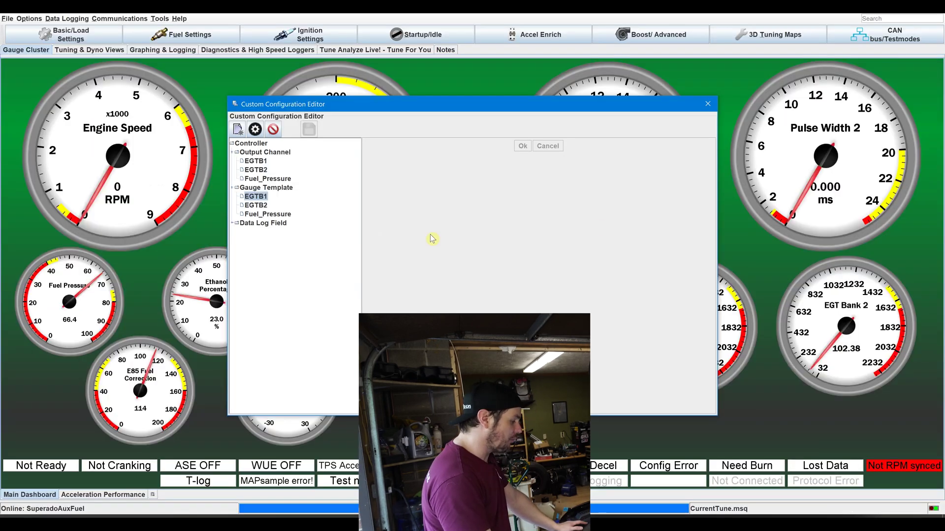
# Close the Custom Configuration Editor to reveal the live EGT Bank 1 and EGT Bank 2 gauges.
pyautogui.click(708, 104)
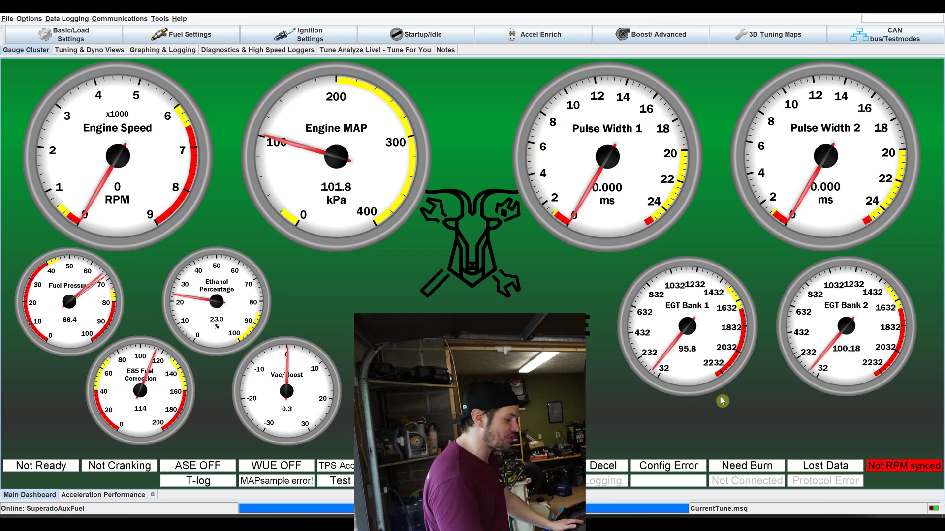
# Swap the EGT Bank 1 gauge for Coolant Temp from Sensor inputs 2.
pyautogui.rightClick(674, 312)
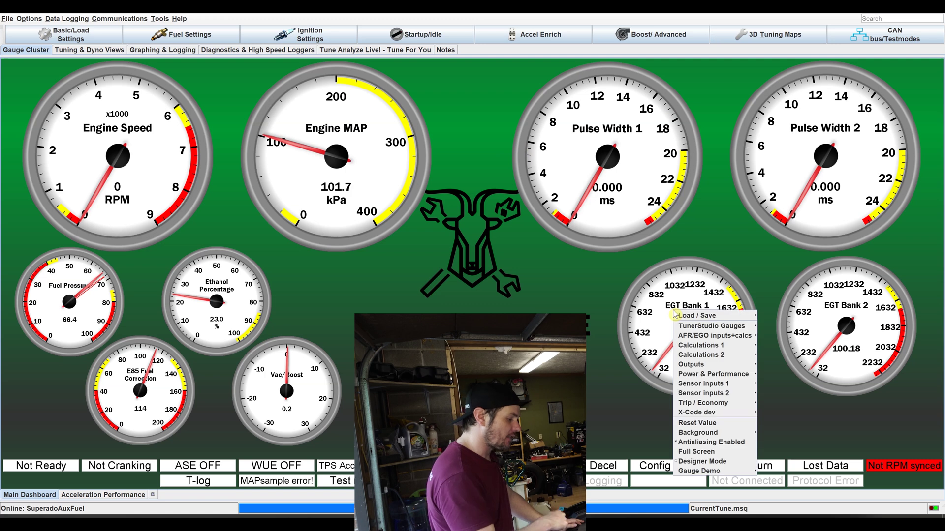
pyautogui.moveTo(705, 387)
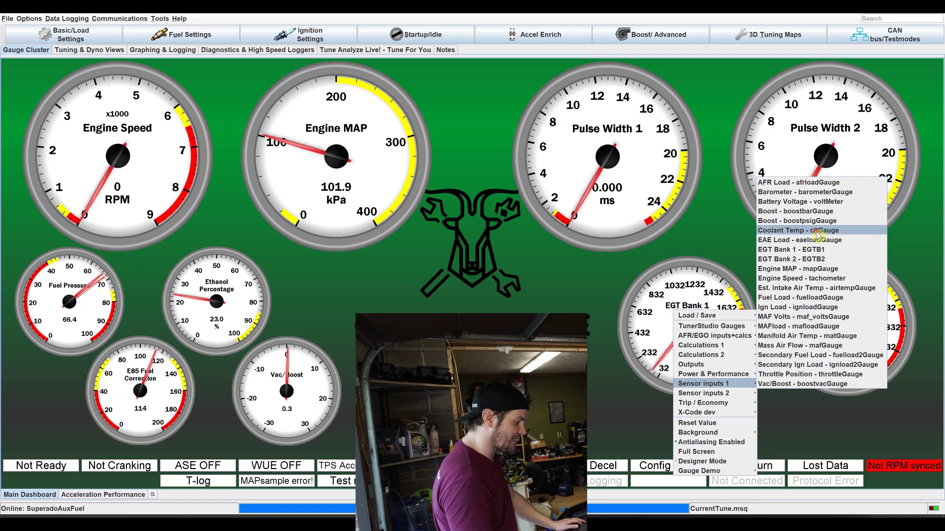
pyautogui.click(768, 231)
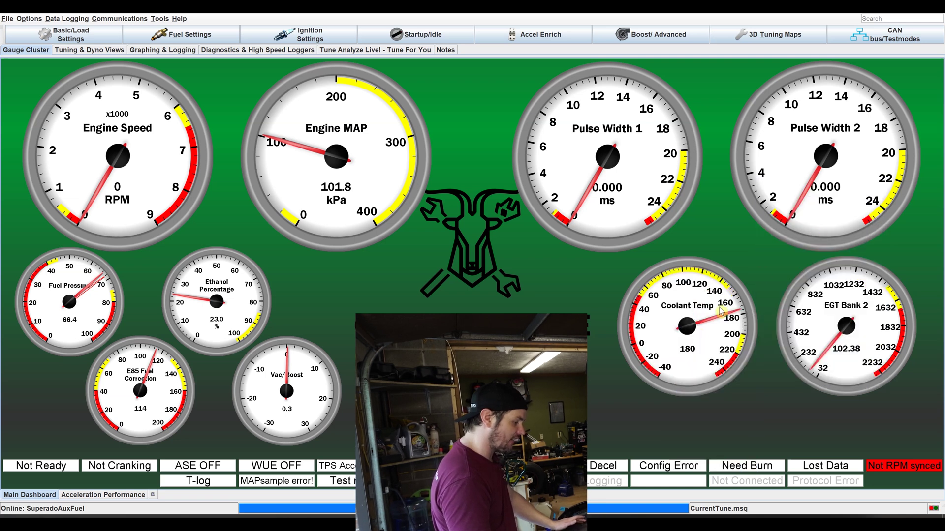
# Make the dashboard full screen and set that gauge back to EGT Bank 1 (Sensor inputs 1).
pyautogui.doubleClick(705, 344)
pyautogui.rightClick(704, 344)
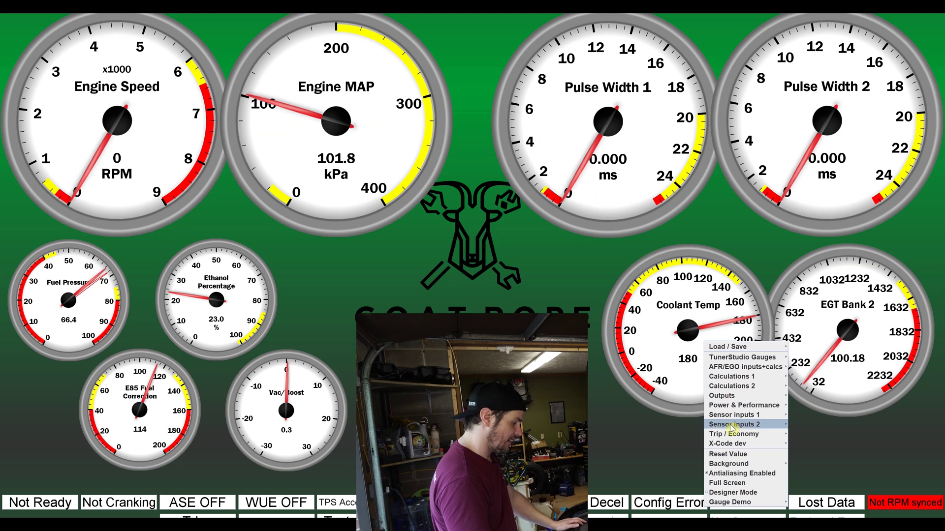
pyautogui.moveTo(744, 418)
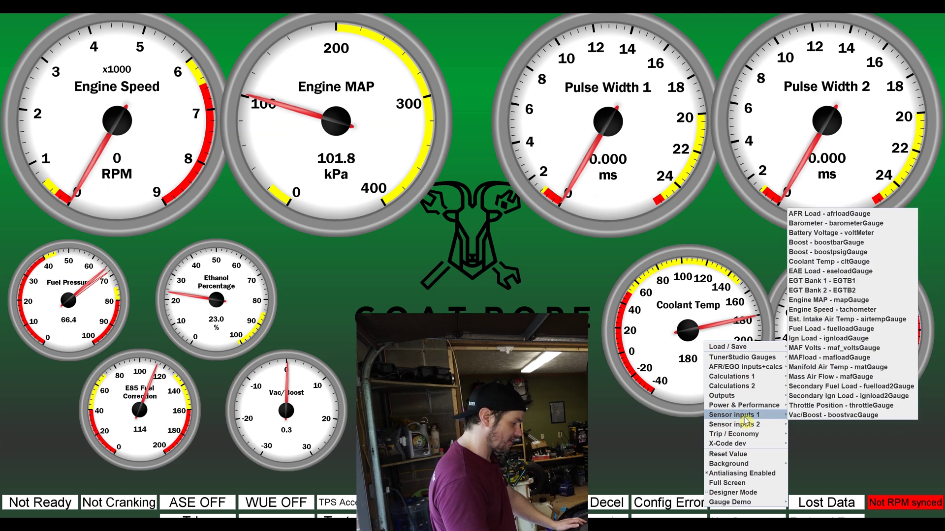
pyautogui.click(843, 282)
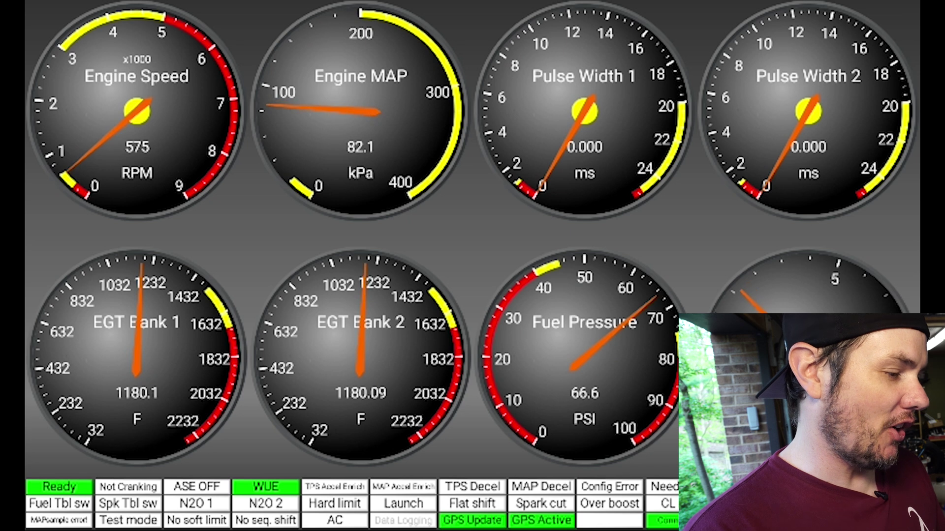
# Reveal the Shadow Dash MS title bar and choose START LOGGING from the ⋮ overflow menu.
pyautogui.moveTo(472, 2); pyautogui.dragTo(472, 99)
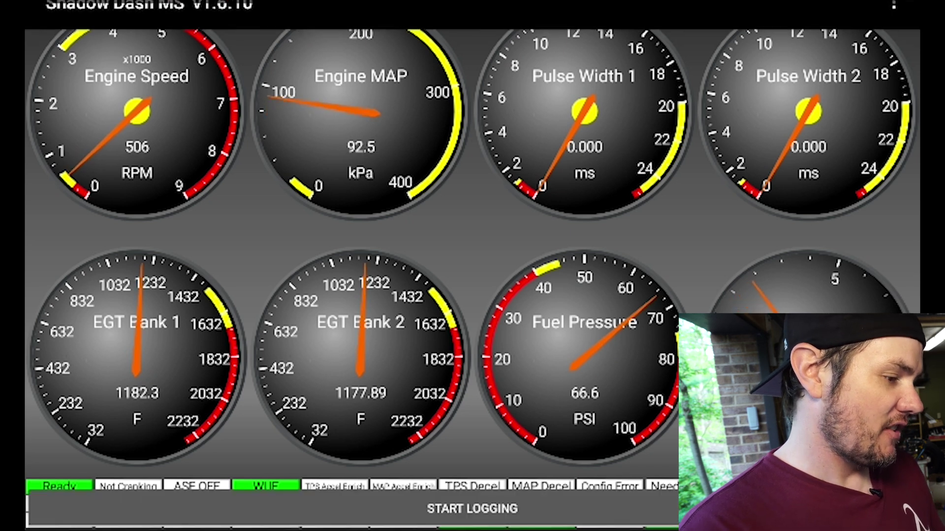
pyautogui.moveTo(472, 2)
pyautogui.mouseDown()
pyautogui.moveTo(473, 148)
pyautogui.moveTo(472, 10)
pyautogui.mouseUp()
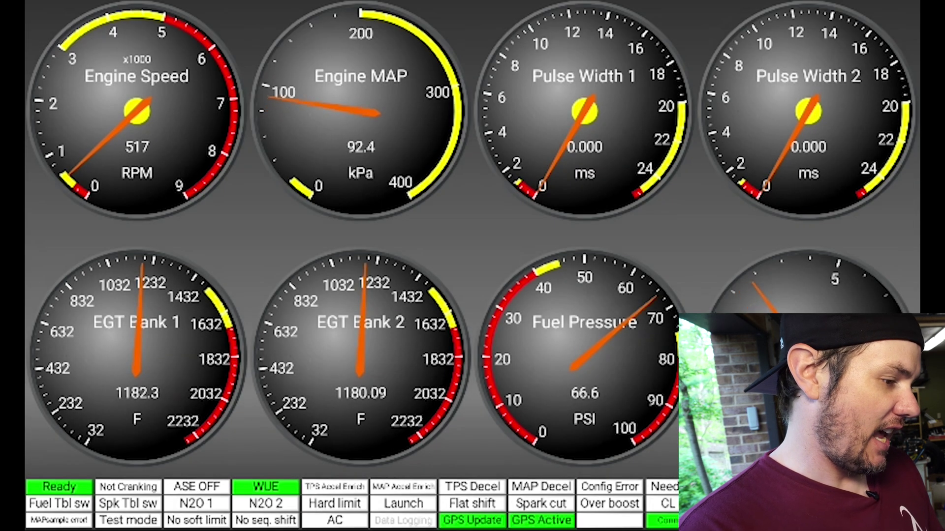
pyautogui.click(894, 13)
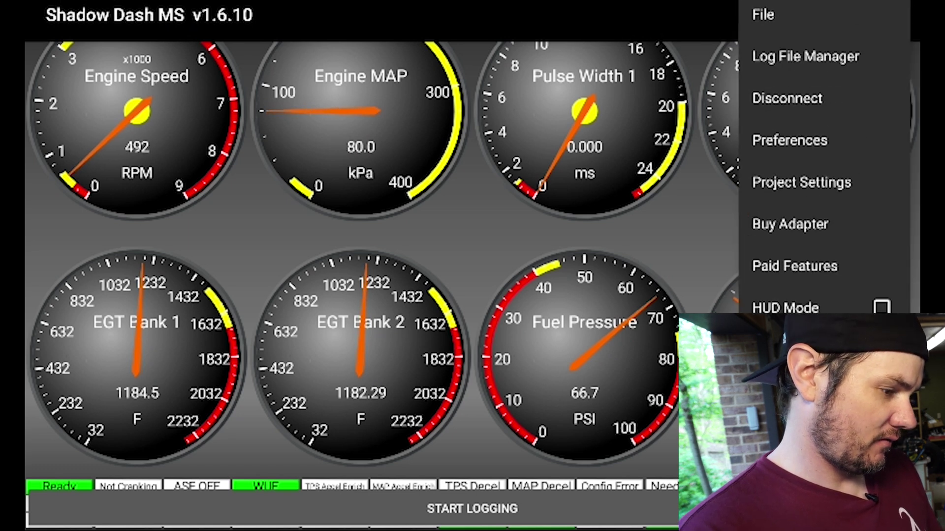
pyautogui.click(473, 508)
pyautogui.click(472, 509)
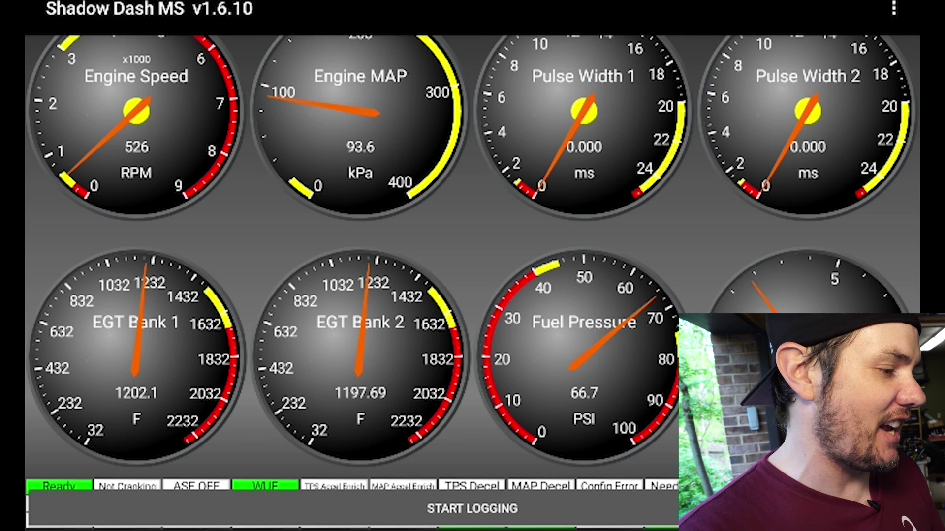
# Open the Log File Manager and tick the 2020-05-18_17.36.43.msl log.
pyautogui.click(893, 13)
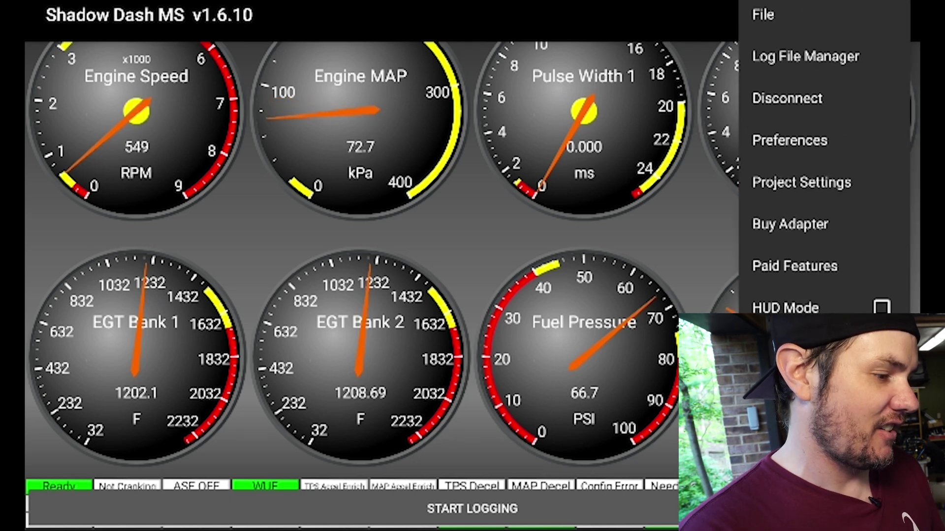
pyautogui.click(805, 57)
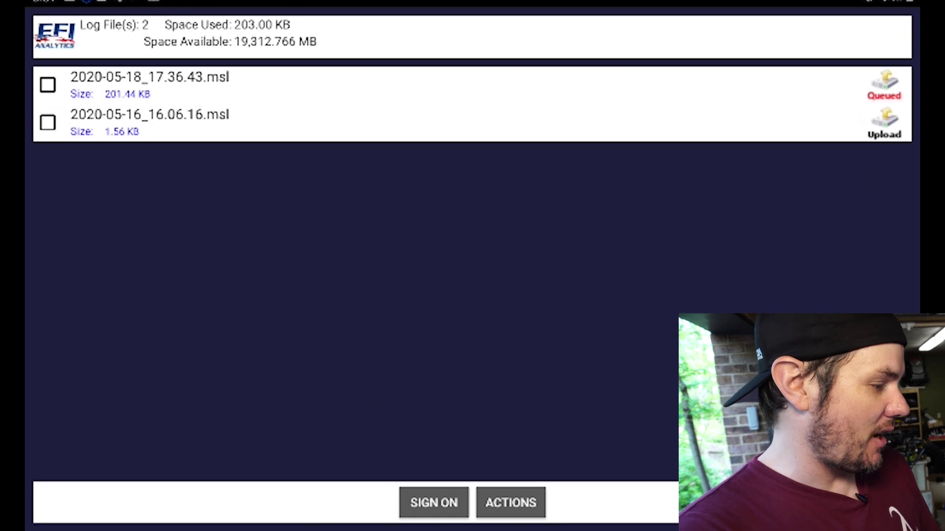
pyautogui.click(47, 85)
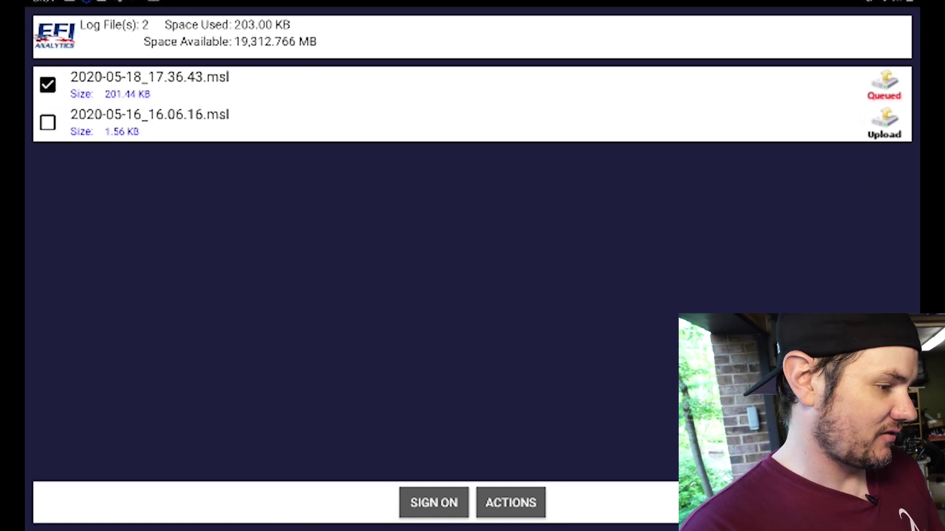